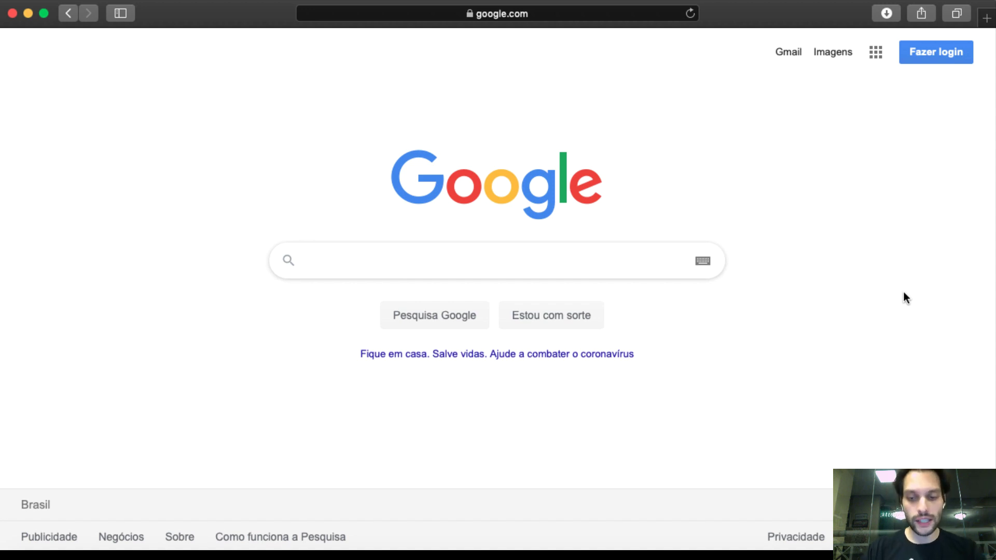
# Step: Search Google for "potência nos esportes"
pyautogui.write('potê')
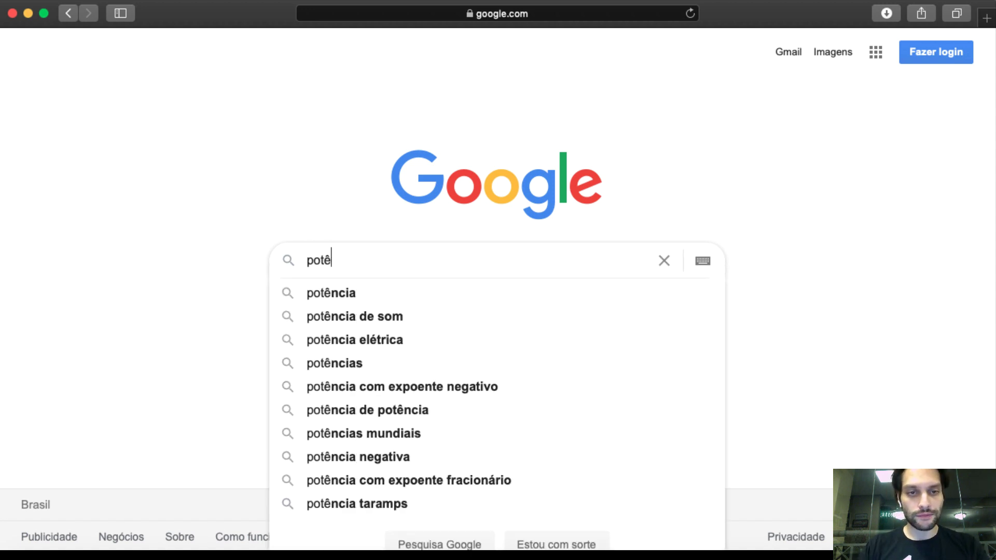
pyautogui.write('ncia nos e')
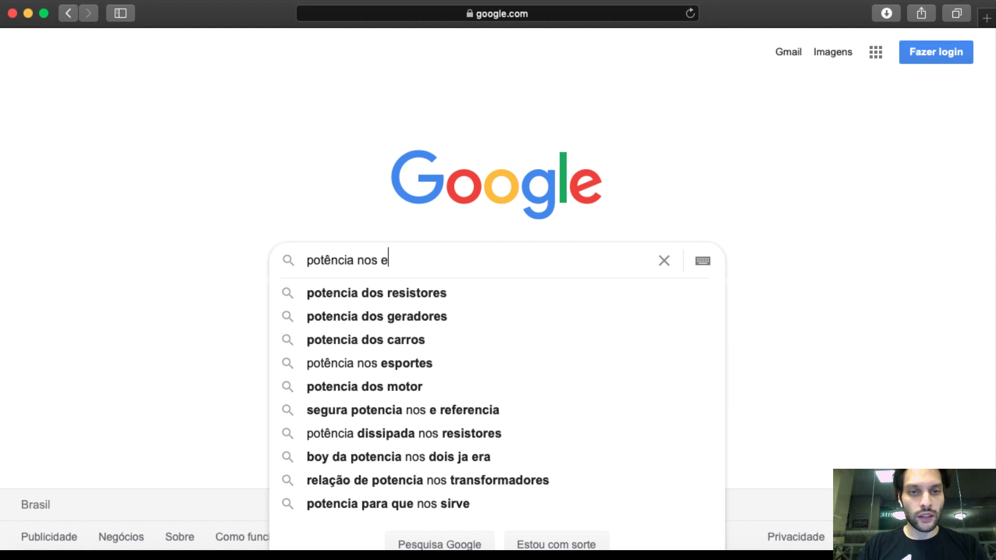
pyautogui.write('sportes')
pyautogui.press('Return')
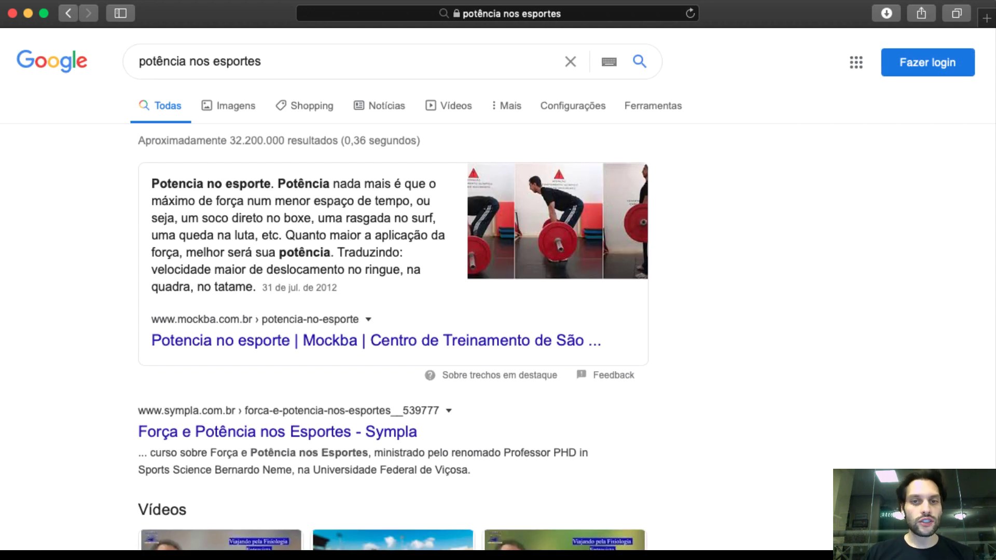
# Step: Examine the results for "potência nos esportes", including the featured snippet, videos, web pages, related questions and images
pyautogui.scroll(-10, 463, 270)
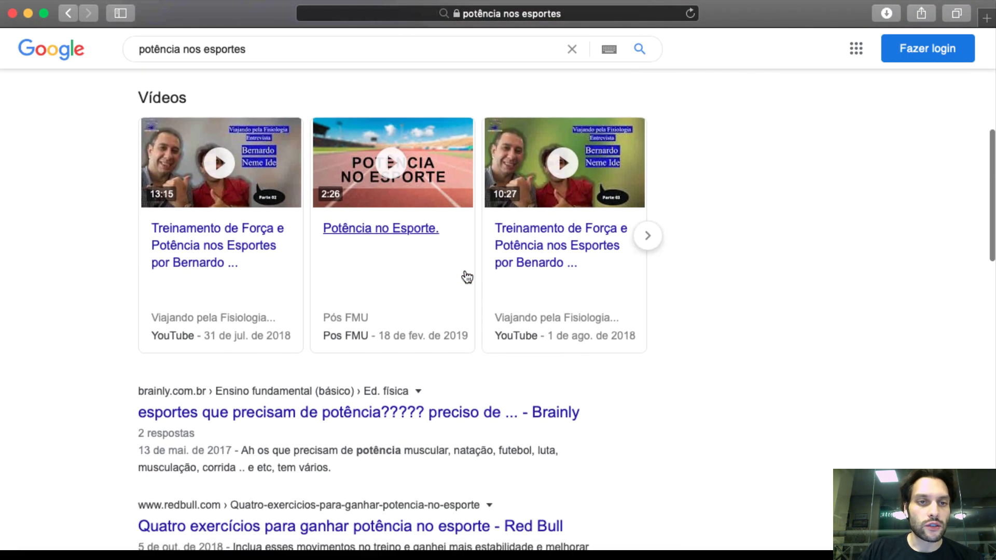
pyautogui.scroll(2, 471, 278)
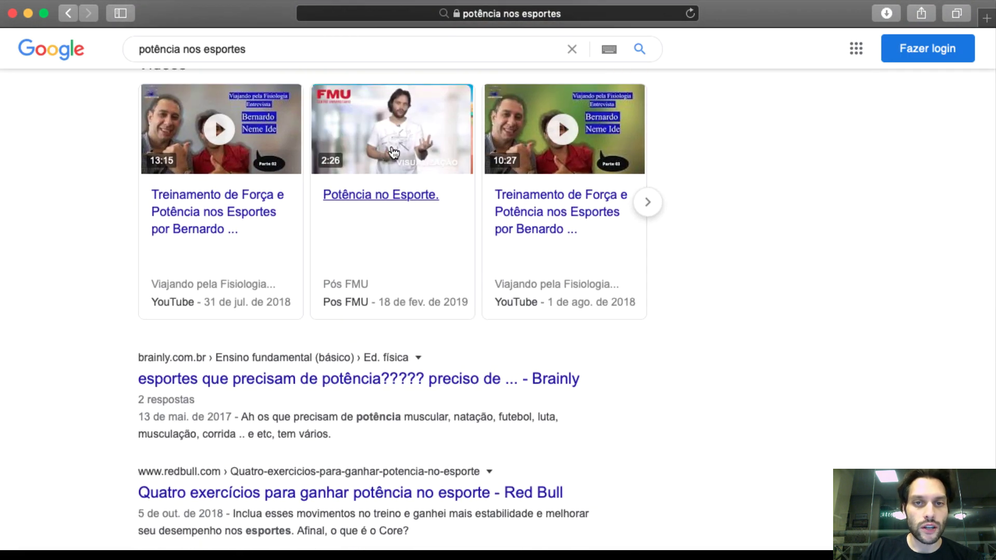
pyautogui.scroll(-5, 389, 155)
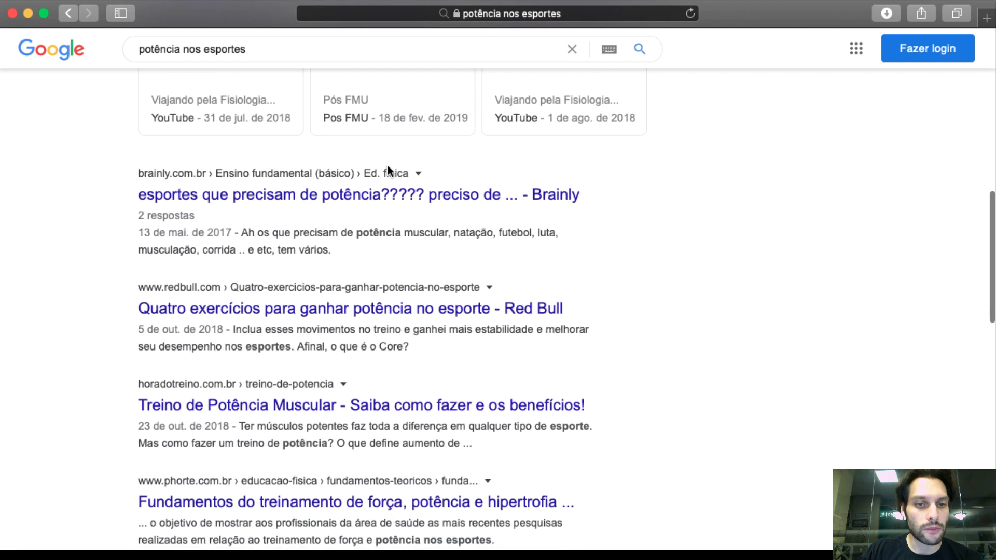
pyautogui.scroll(2, 387, 166)
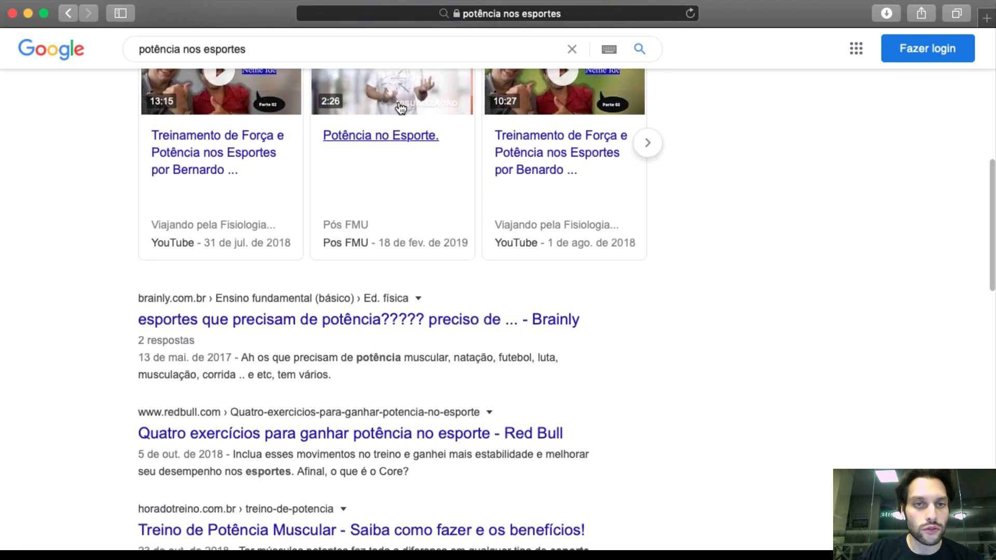
pyautogui.scroll(-2, 388, 166)
pyautogui.scroll(-3, 239, 156)
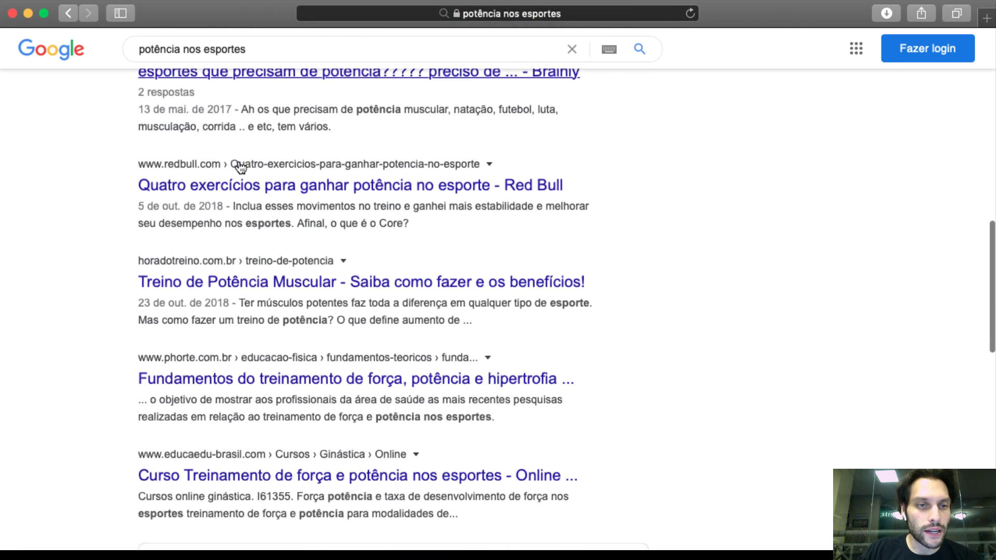
pyautogui.scroll(-7, 248, 244)
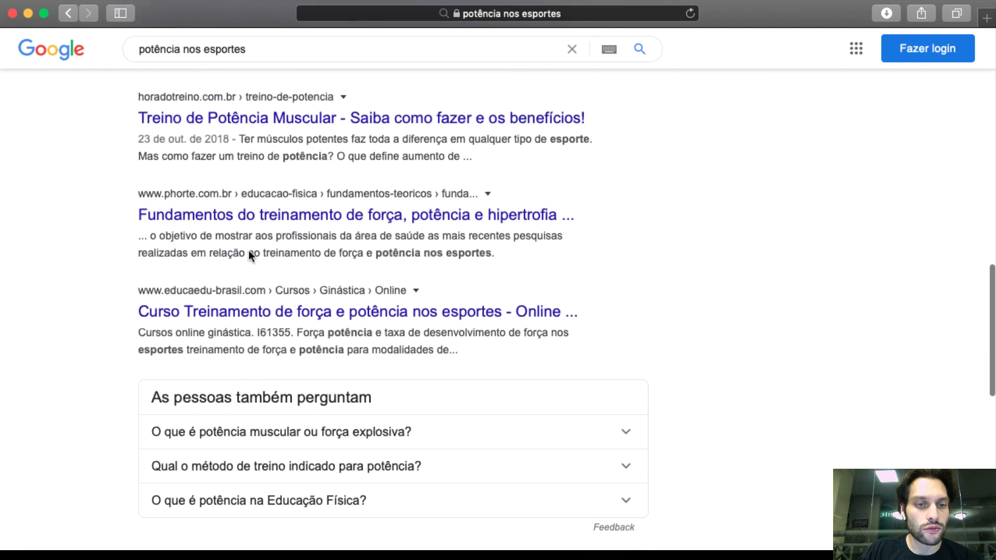
pyautogui.scroll(5, 249, 249)
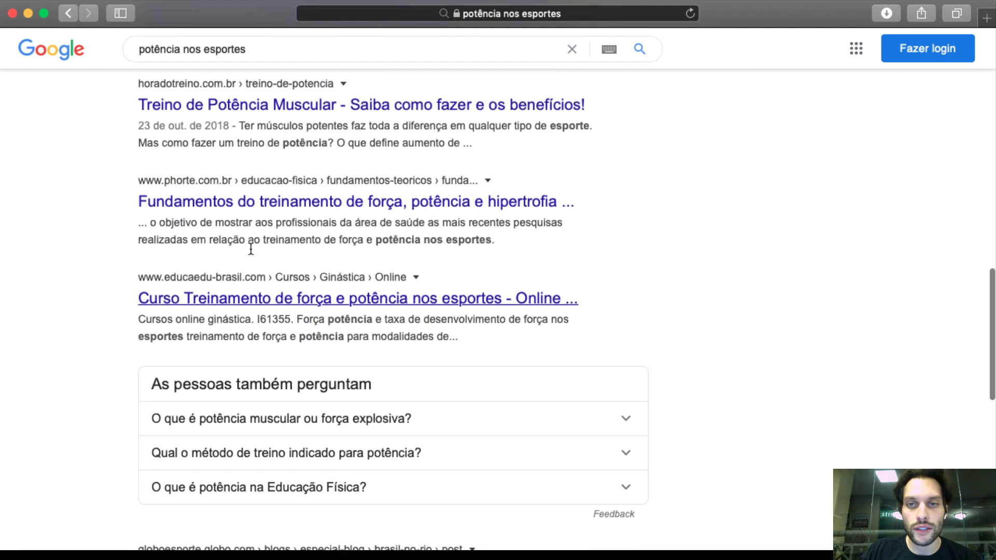
pyautogui.scroll(-6, 250, 245)
pyautogui.scroll(-1, 251, 252)
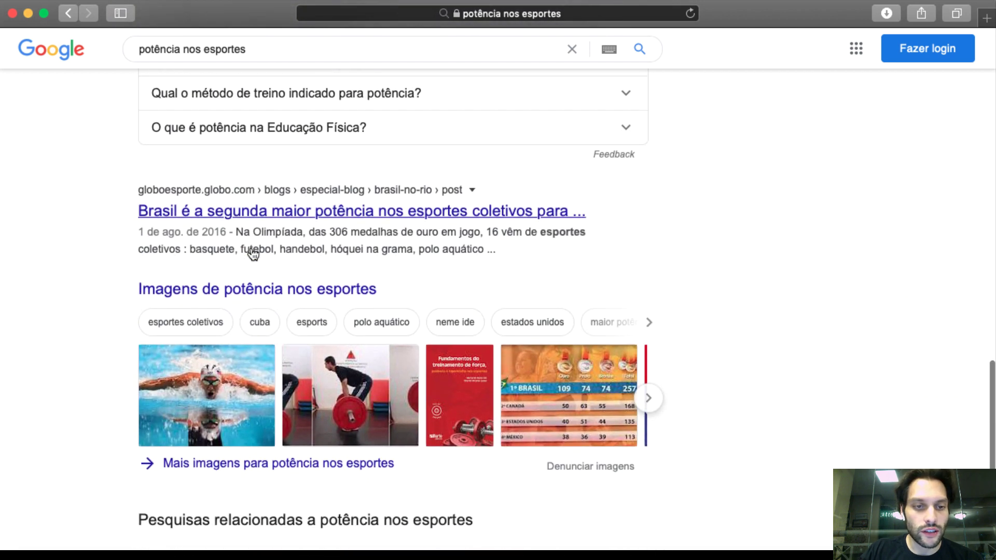
pyautogui.scroll(12, 251, 251)
pyautogui.scroll(2, 252, 254)
pyautogui.scroll(-7, 311, 275)
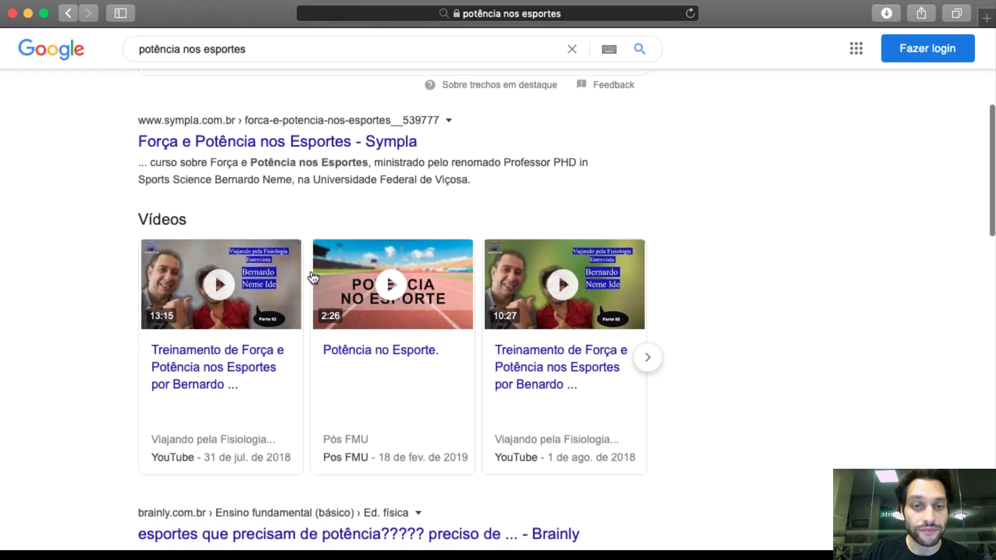
pyautogui.scroll(7, 359, 280)
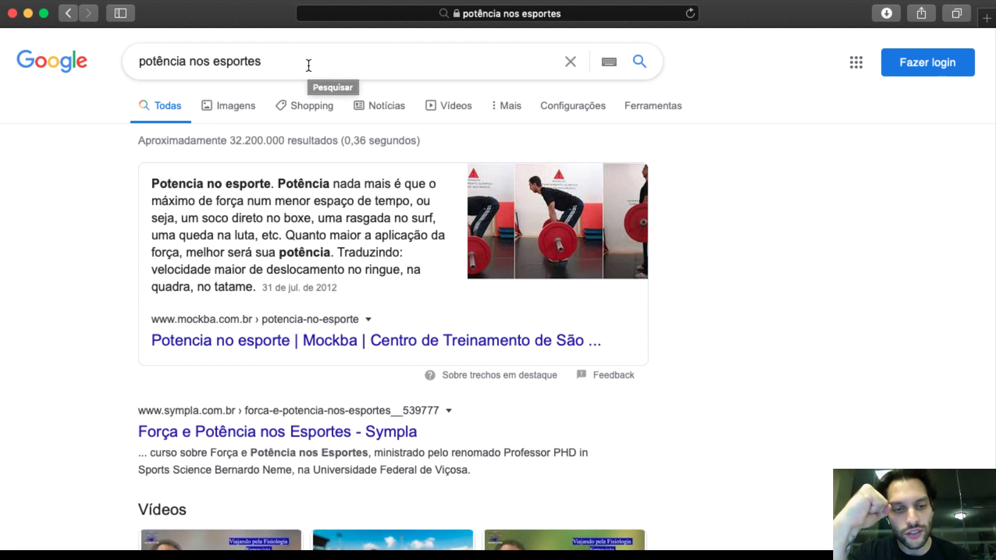
pyautogui.scroll(2, 308, 67)
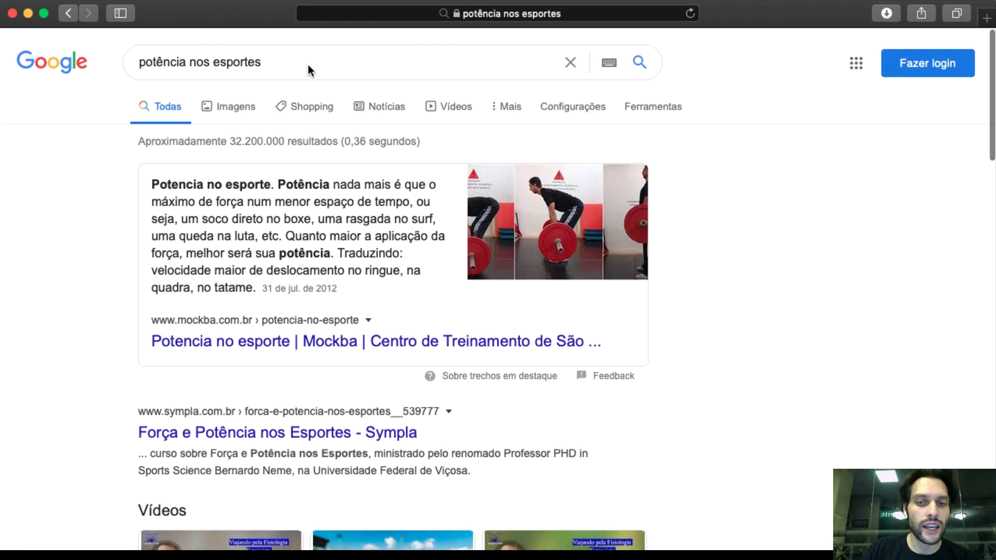
pyautogui.scroll(3, 307, 67)
pyautogui.scroll(2, 308, 66)
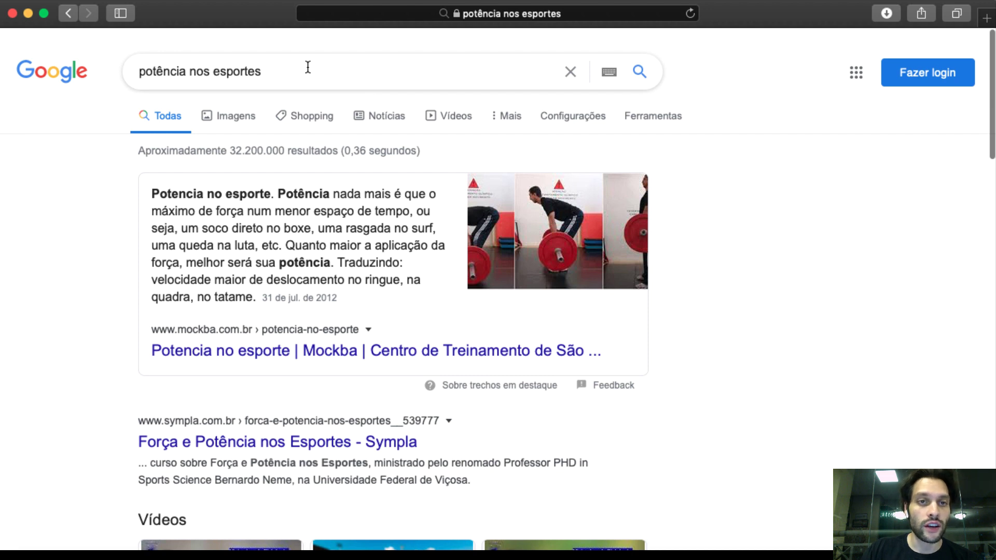
# Step: Replace the search query with "academico" and open the Google Acadêmico - Google Scholar result
pyautogui.doubleClick(308, 67)
pyautogui.tripleClick(307, 66)
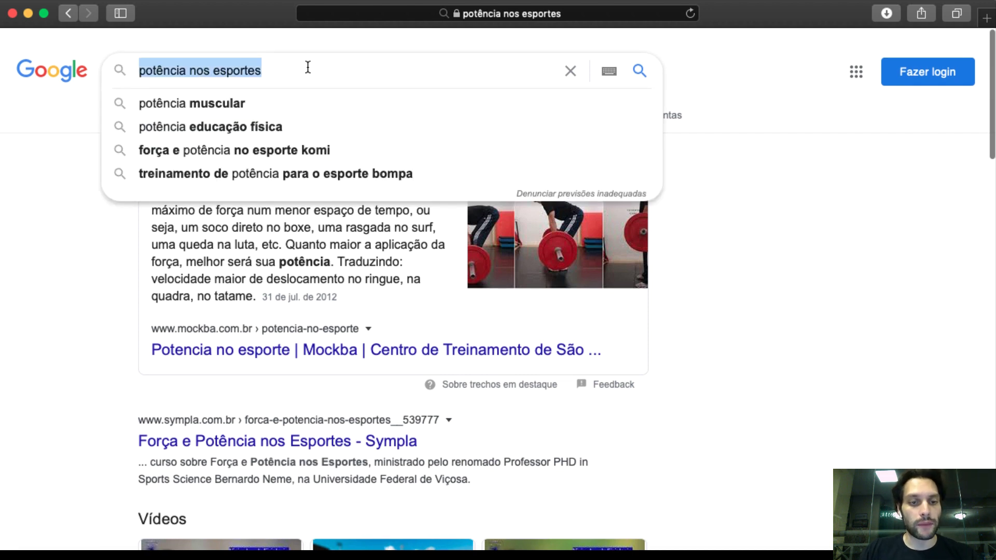
pyautogui.write('academico')
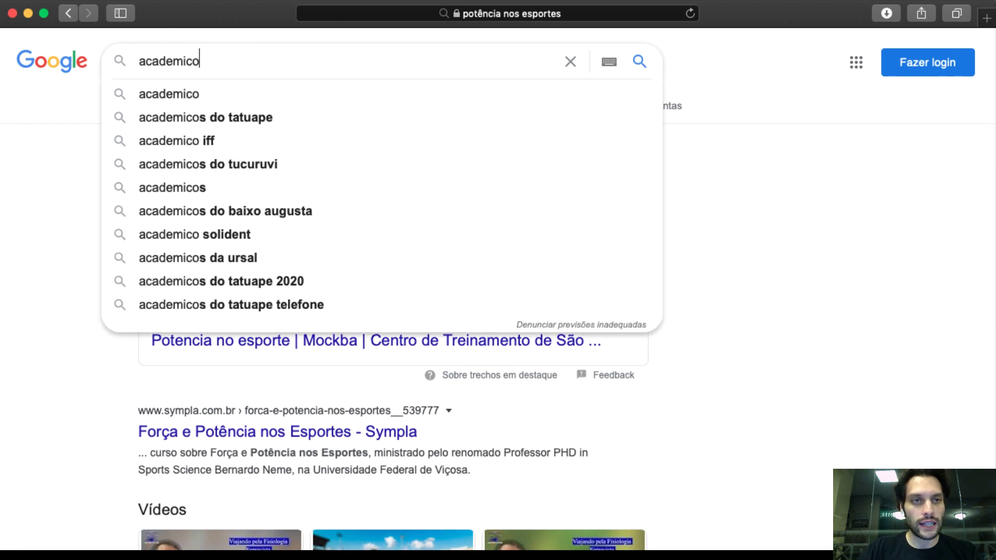
pyautogui.press('Return')
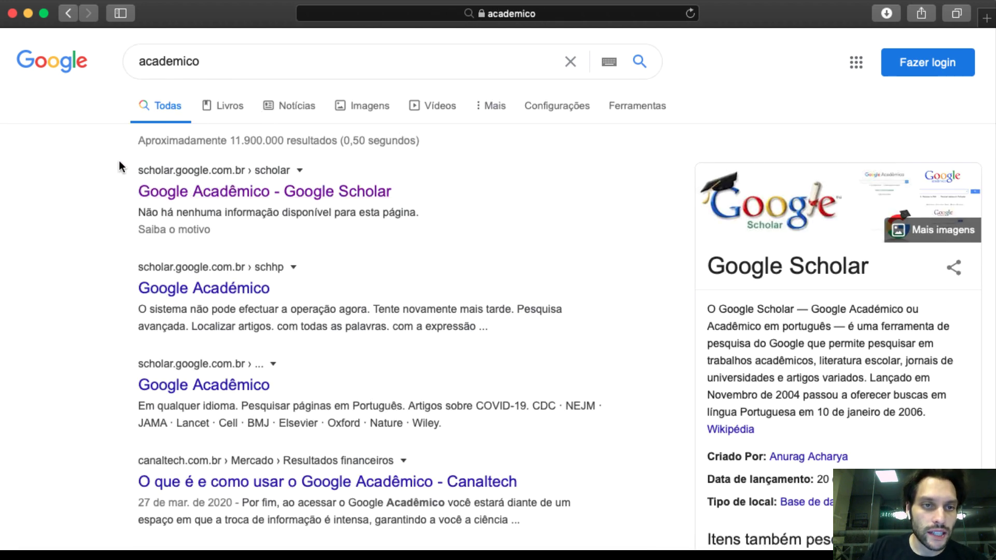
pyautogui.click(352, 193)
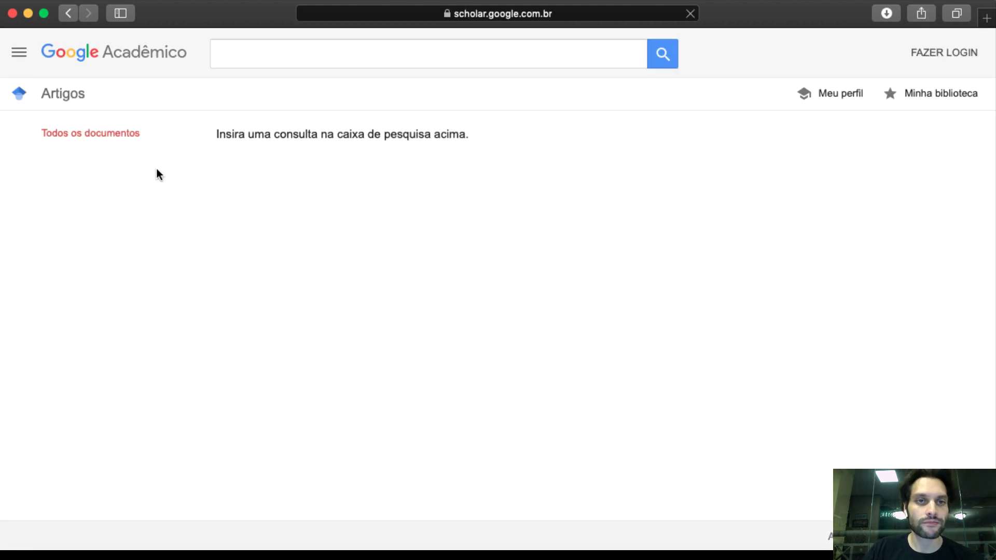
# Step: Search Google Acadêmico for articles on "potência nos esportes"
pyautogui.click(266, 60)
pyautogui.write('pot')
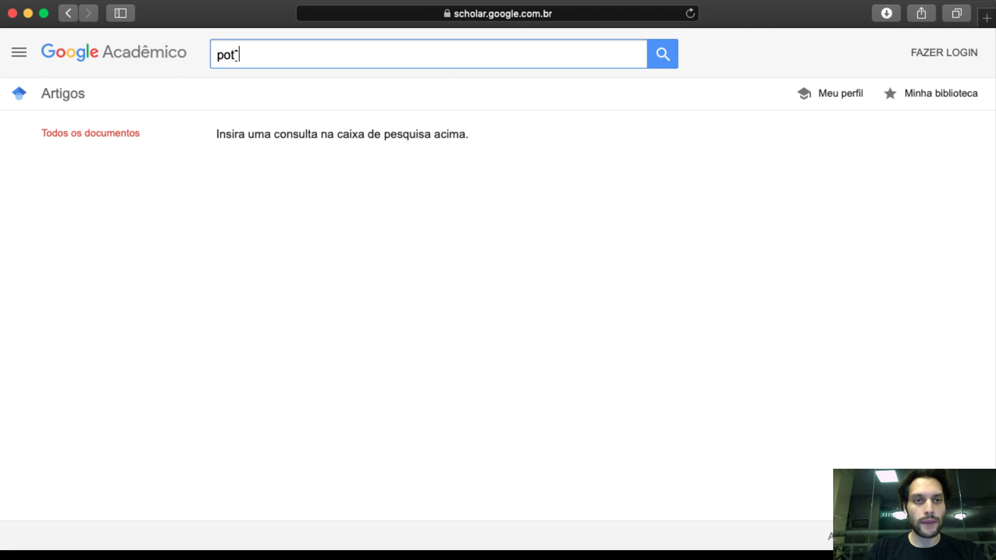
pyautogui.write('ência nos espor')
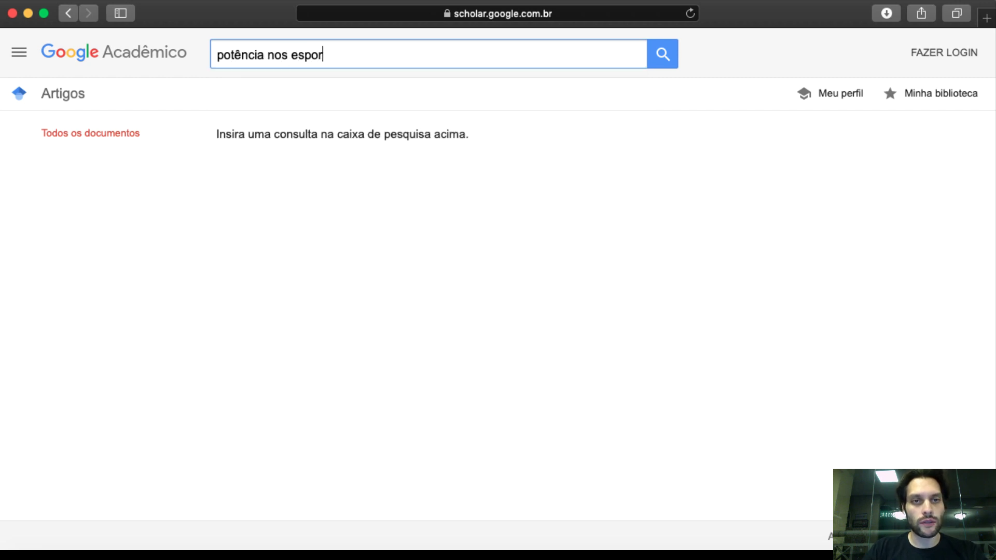
pyautogui.write('tes')
pyautogui.press('Return')
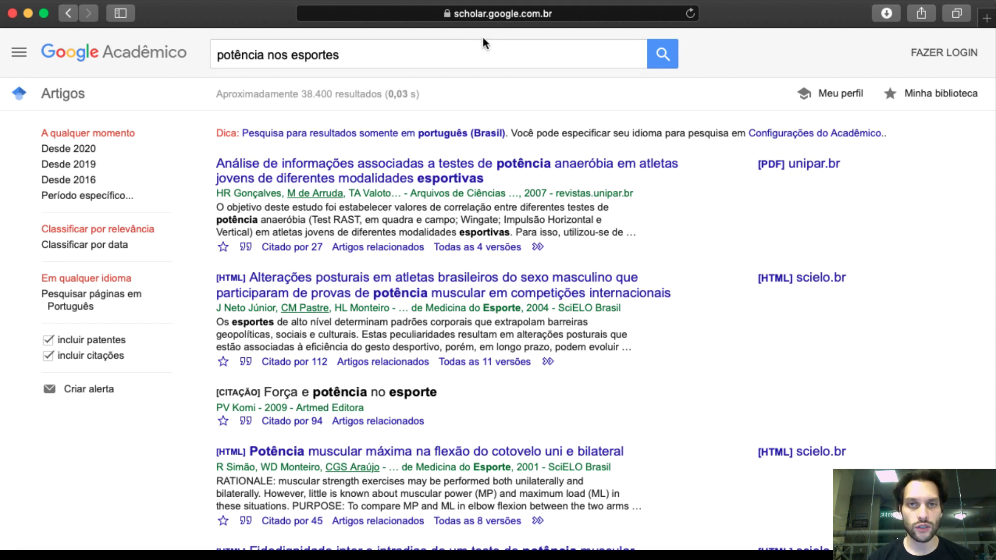
pyautogui.click(506, 14)
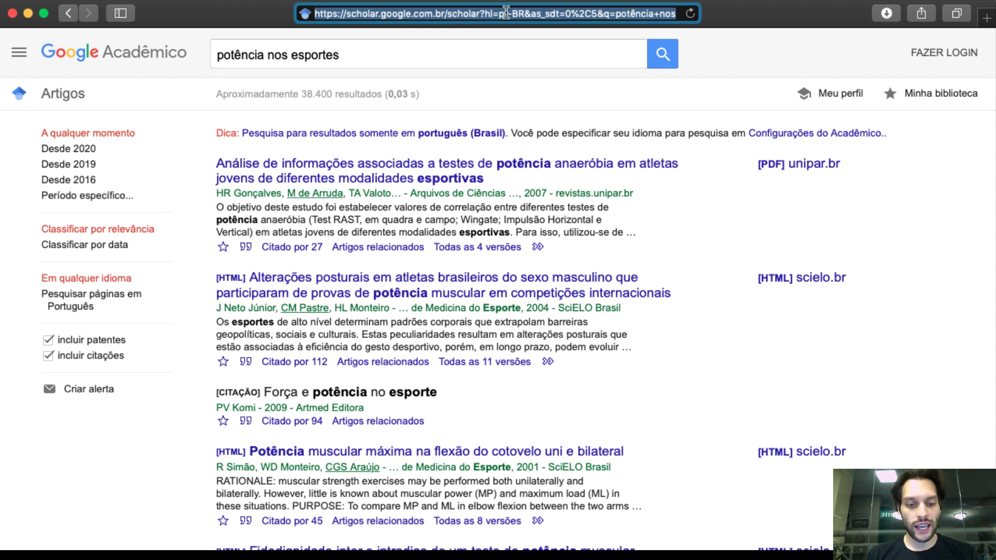
pyautogui.write('www.google.co')
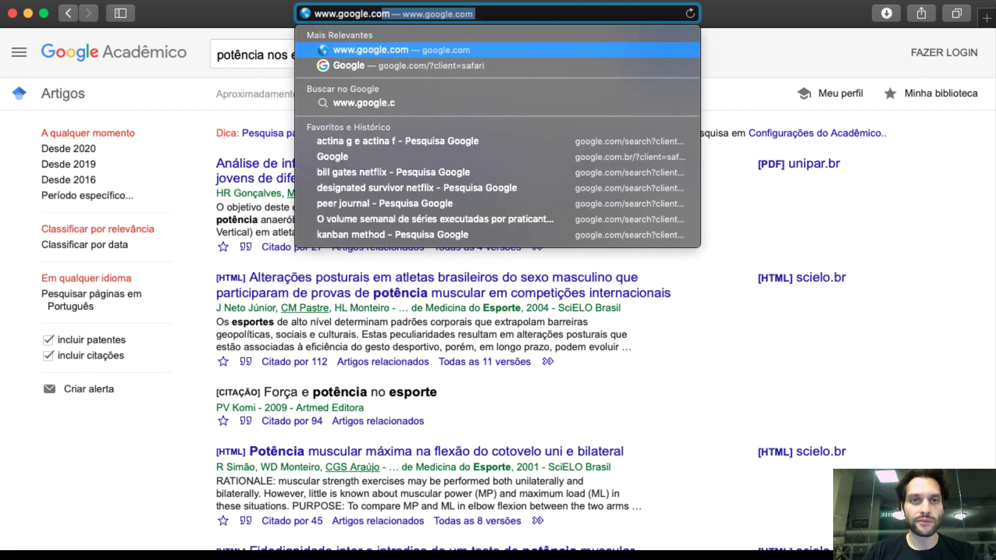
pyautogui.write('m.br')
pyautogui.press('Return')
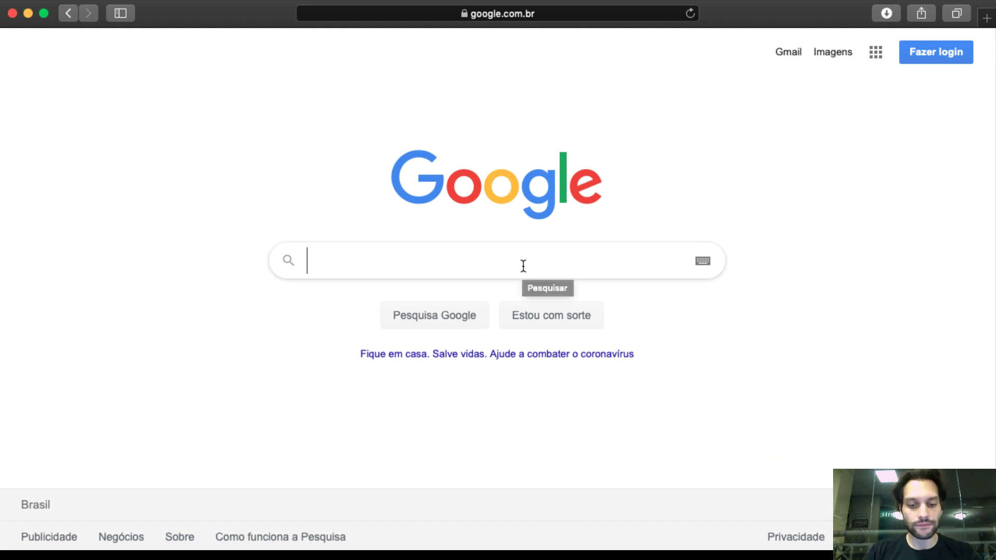
pyautogui.write('scielo')
pyautogui.press('Return')
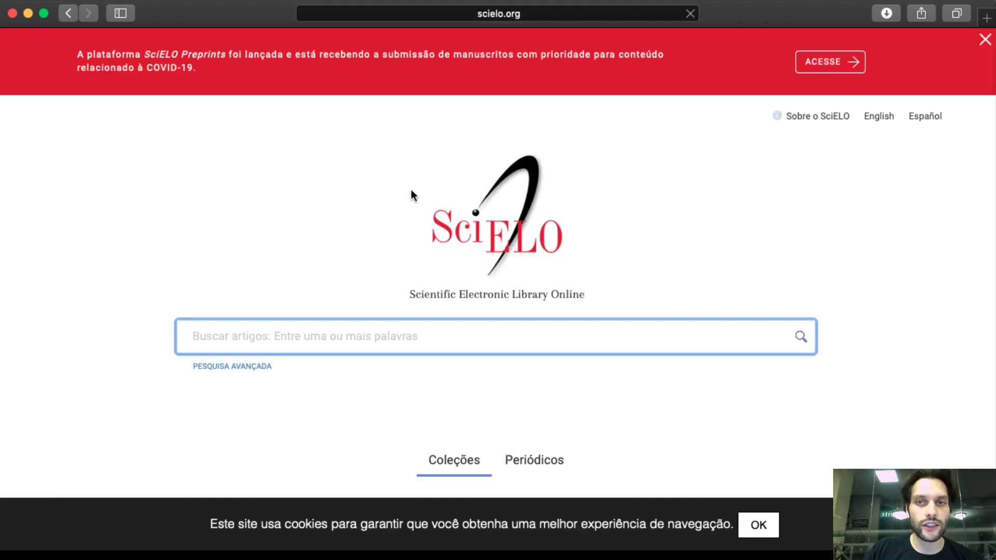
# Step: Open SciELO's Brasil collection, switch it to Portuguese and go to the article search form
pyautogui.scroll(-5, 421, 204)
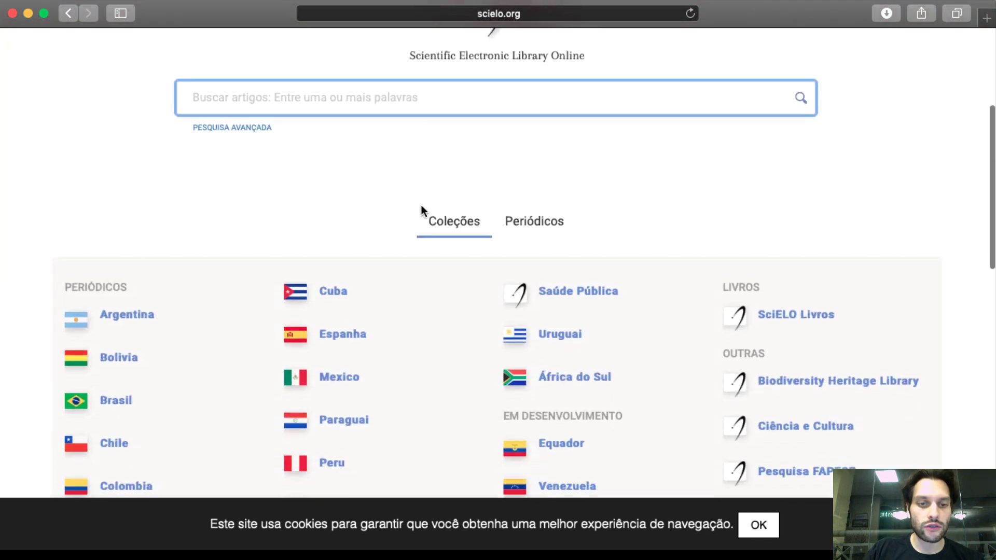
pyautogui.click(112, 359)
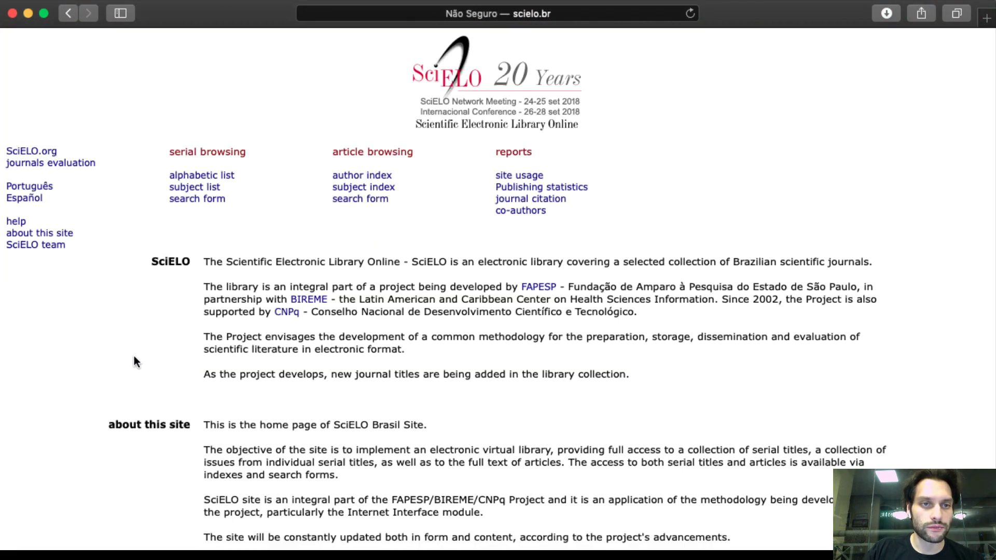
pyautogui.click(30, 186)
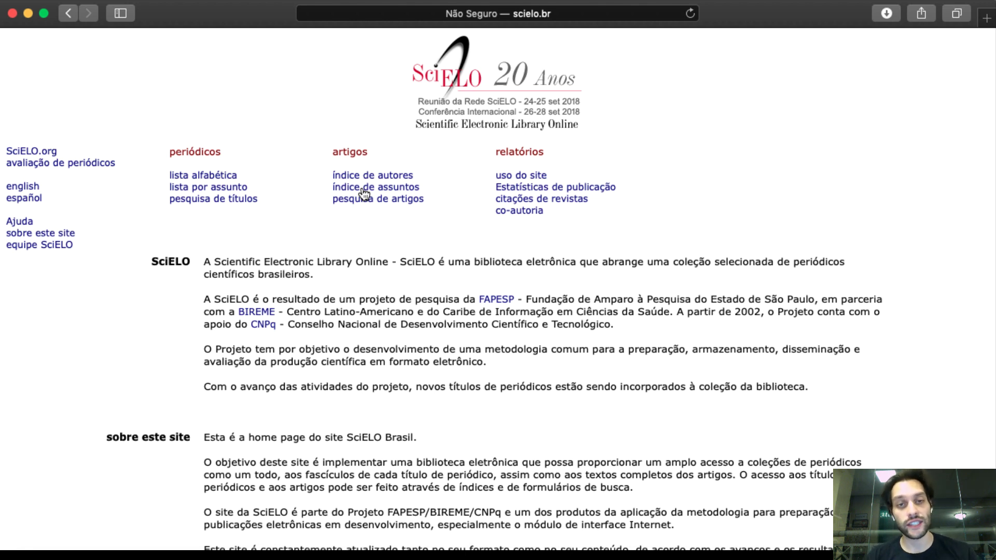
pyautogui.click(363, 199)
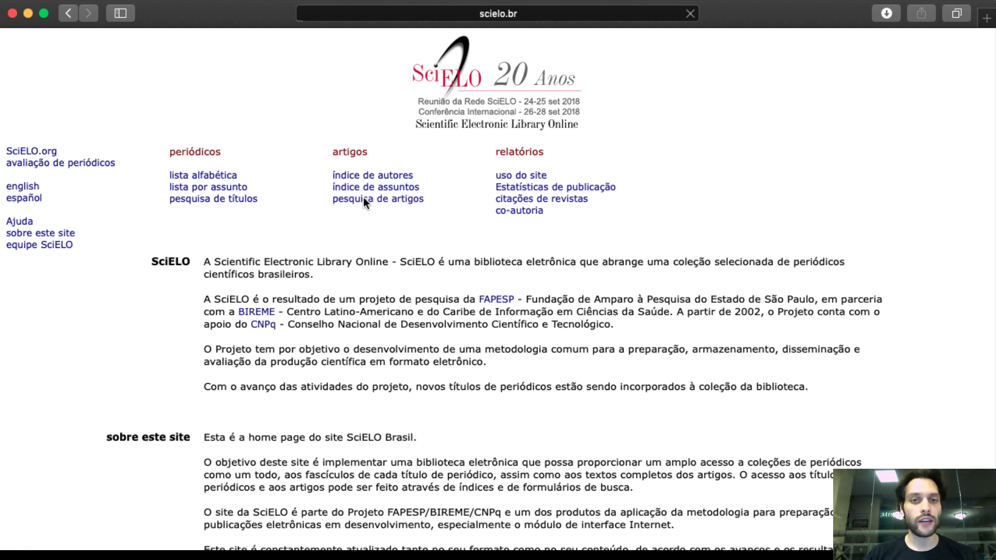
# Step: Enter "potência" as the first search term and restrict it to the Palavras do título field
pyautogui.click(406, 183)
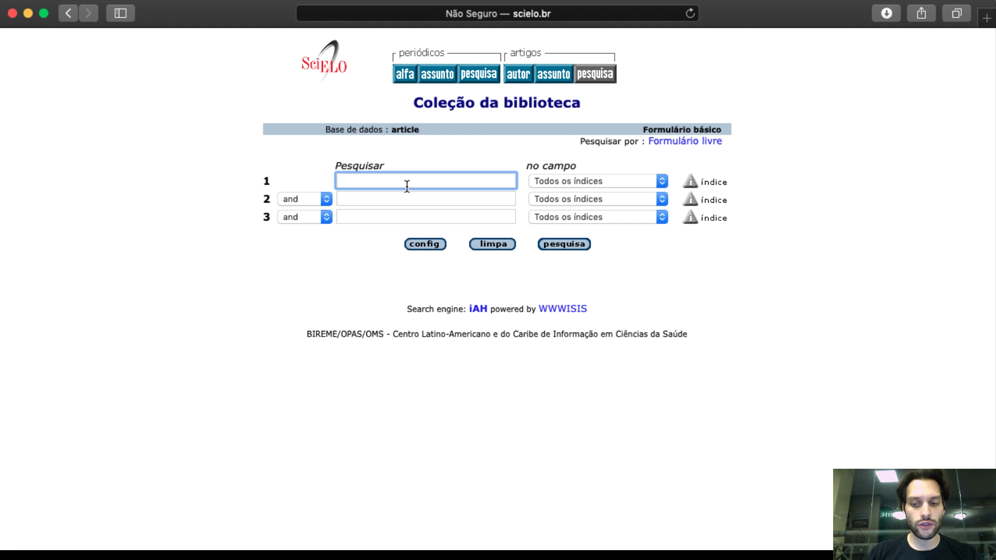
pyautogui.write('potências')
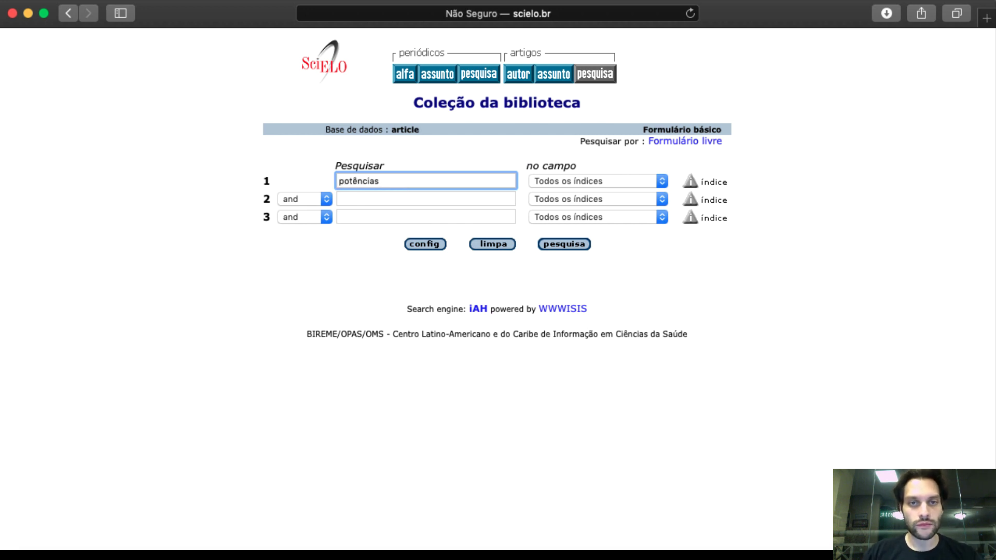
pyautogui.press('BackSpace')
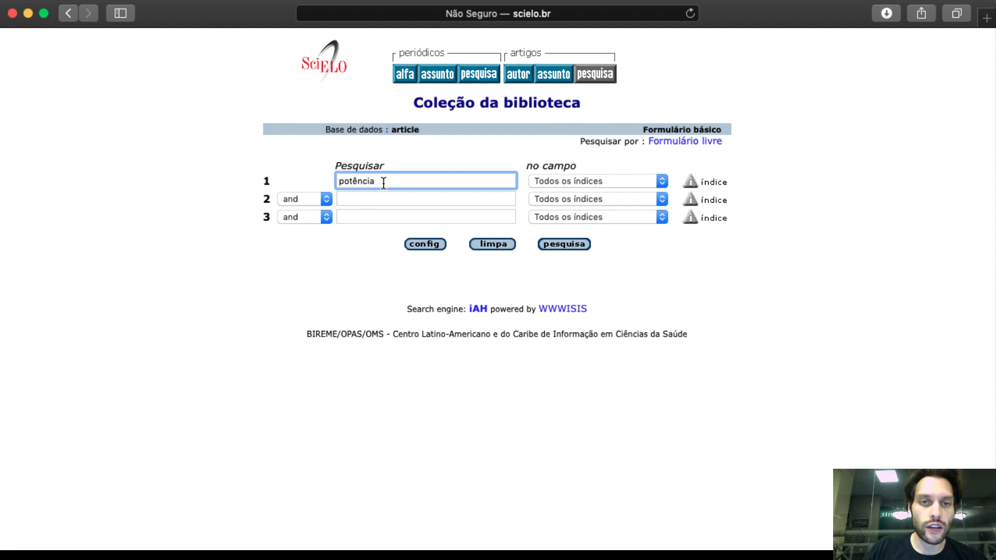
pyautogui.moveTo(392, 180); pyautogui.dragTo(329, 180)
pyautogui.click(560, 180)
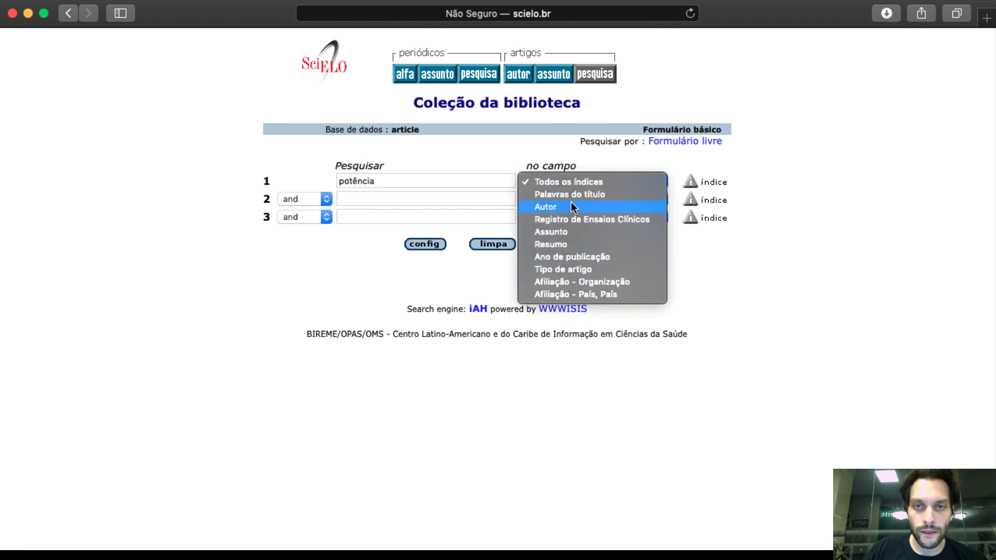
pyautogui.click(571, 194)
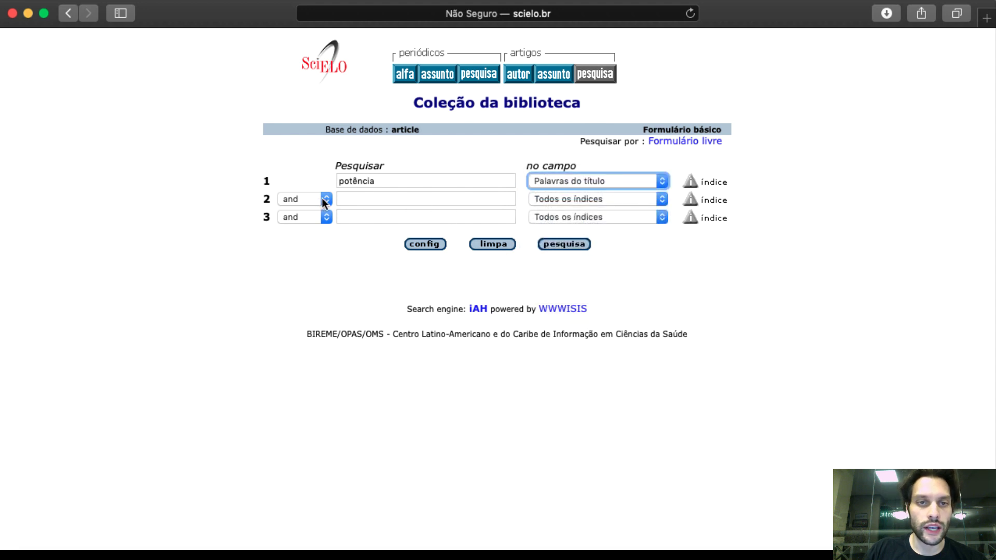
# Step: Add "esportes" as the second search term, restrict it to Palavras do título and run the article search
pyautogui.click(349, 199)
pyautogui.write('esportes')
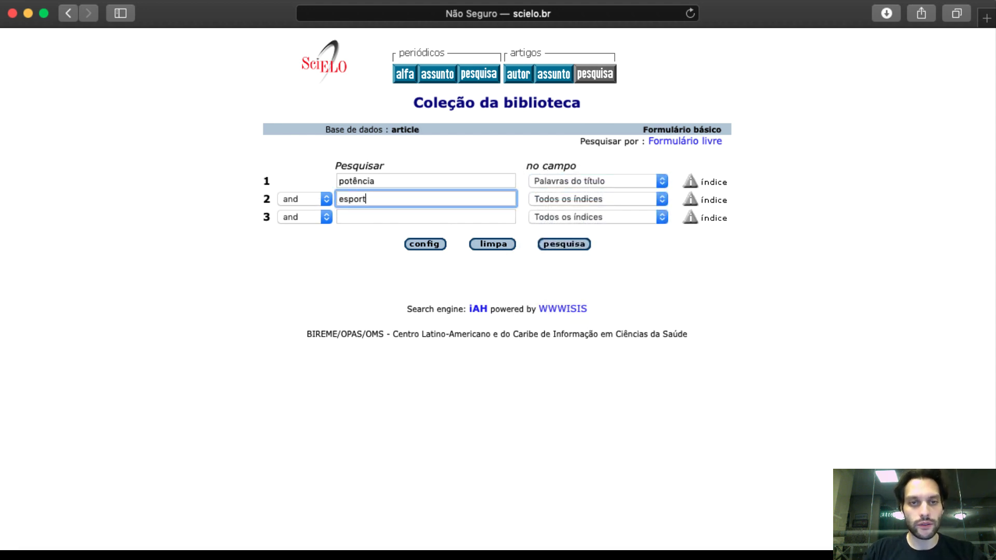
pyautogui.click(561, 198)
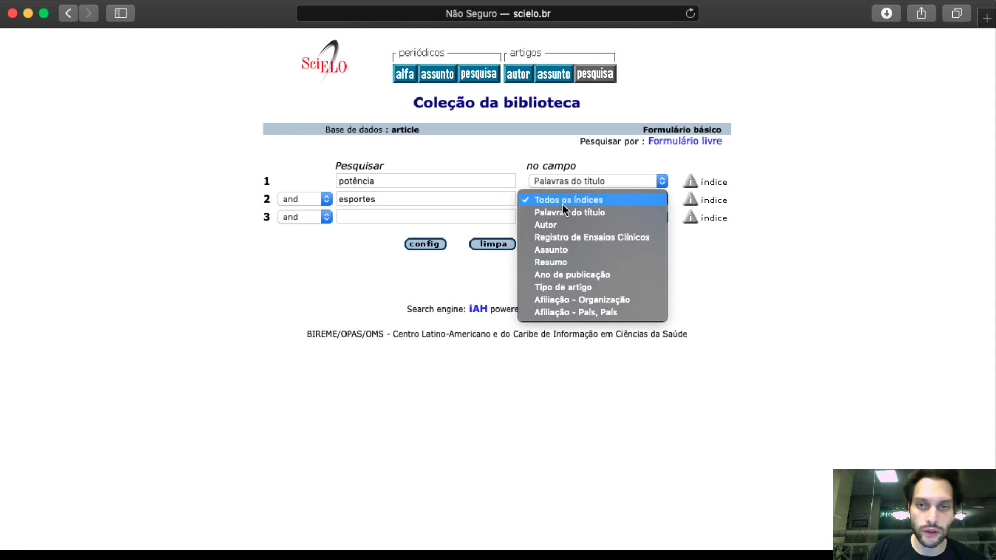
pyautogui.click(555, 212)
pyautogui.click(550, 243)
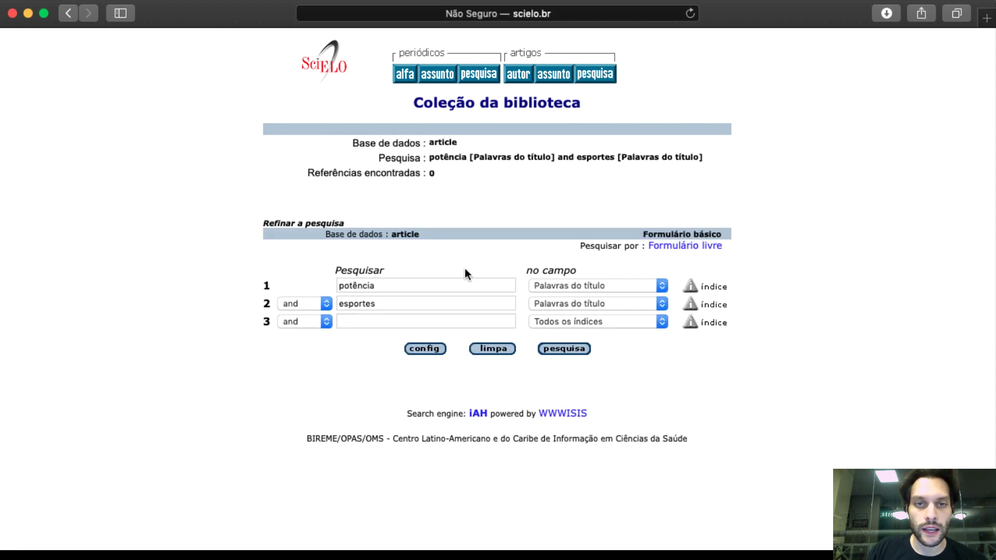
# Step: Change the second search term to "esporte" and run the article search again
pyautogui.click(388, 303)
pyautogui.press('BackSpace')
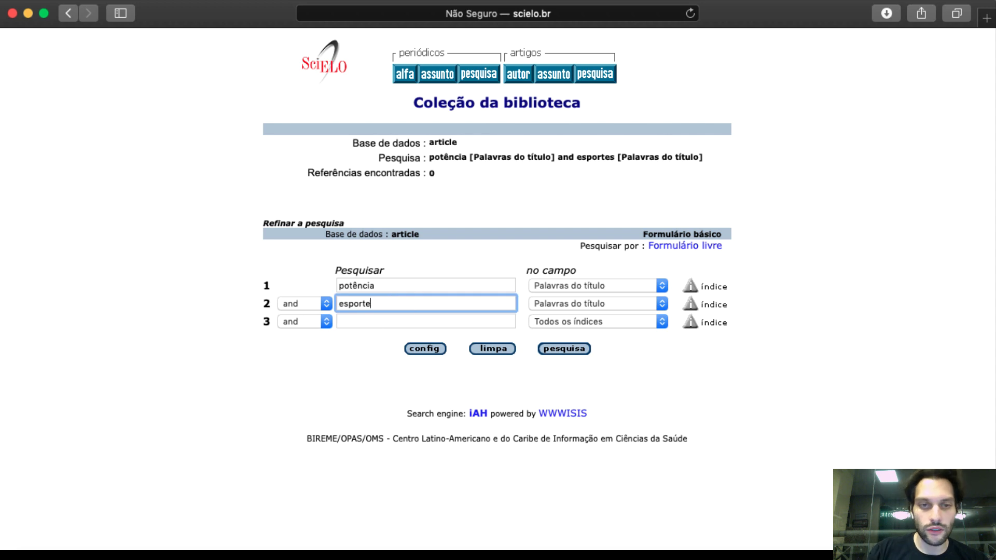
pyautogui.click(561, 349)
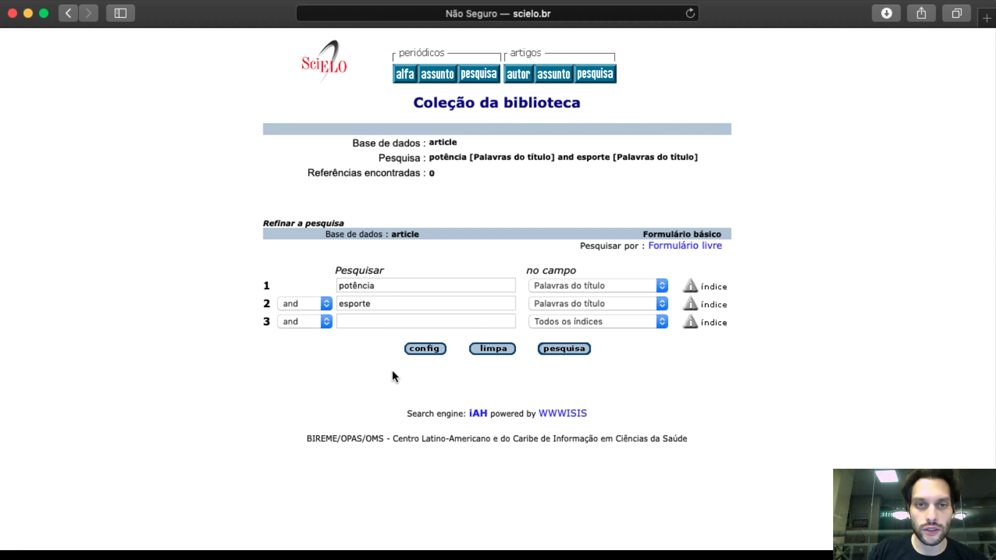
# Step: Switch both search terms to the Resumo field and rerun the article search
pyautogui.click(371, 304)
pyautogui.click(593, 290)
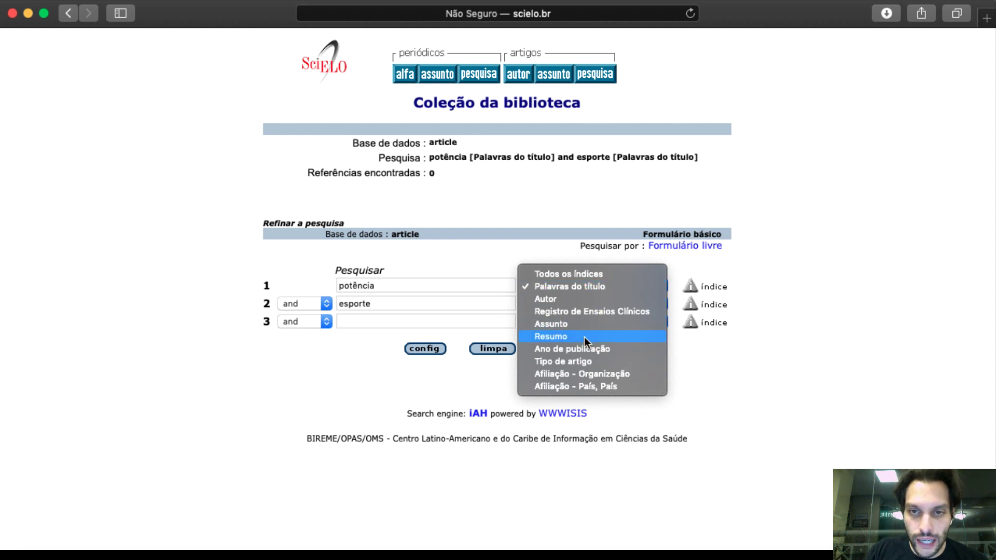
pyautogui.press('Escape')
pyautogui.click(586, 306)
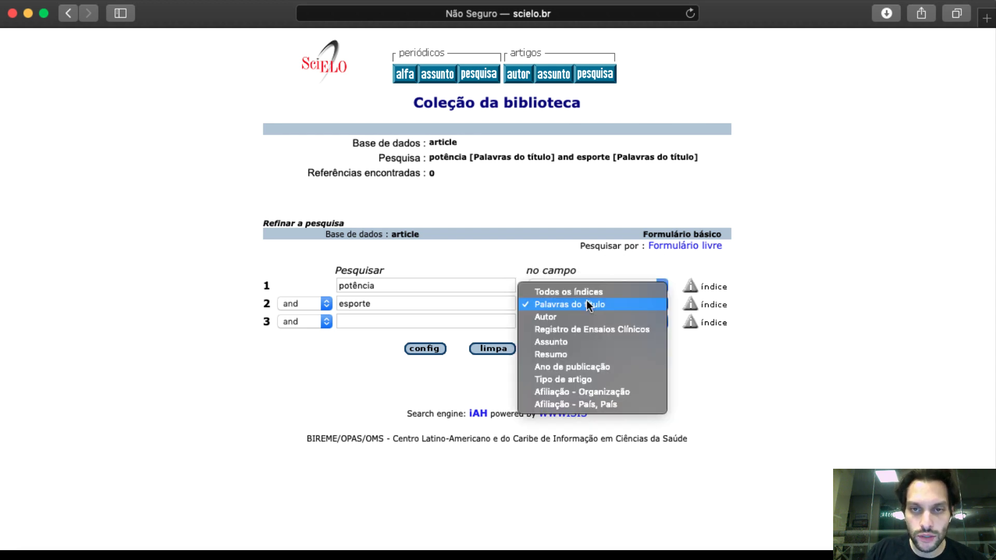
pyautogui.click(580, 352)
pyautogui.click(576, 349)
# Step: Review the SciELO results for "potência" and "esporte", examining the article titles and their abstract and full-text language options
pyautogui.scroll(-4, 540, 350)
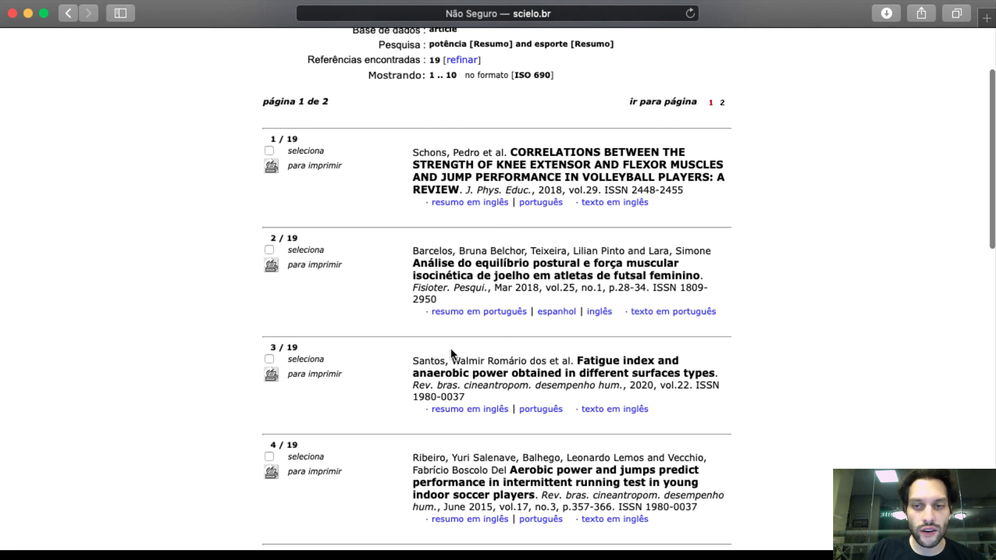
pyautogui.scroll(-5, 503, 355)
pyautogui.scroll(-2, 425, 343)
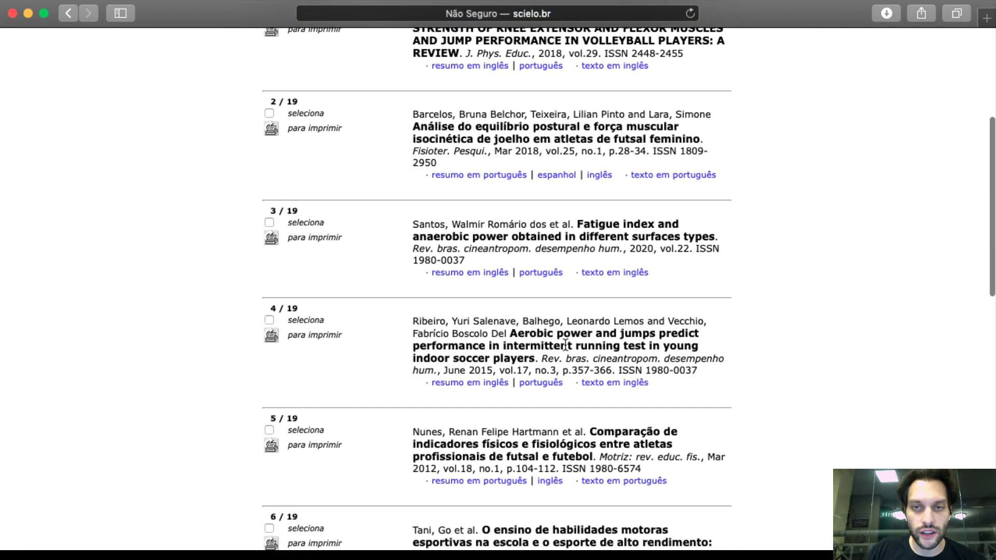
pyautogui.scroll(-12, 435, 339)
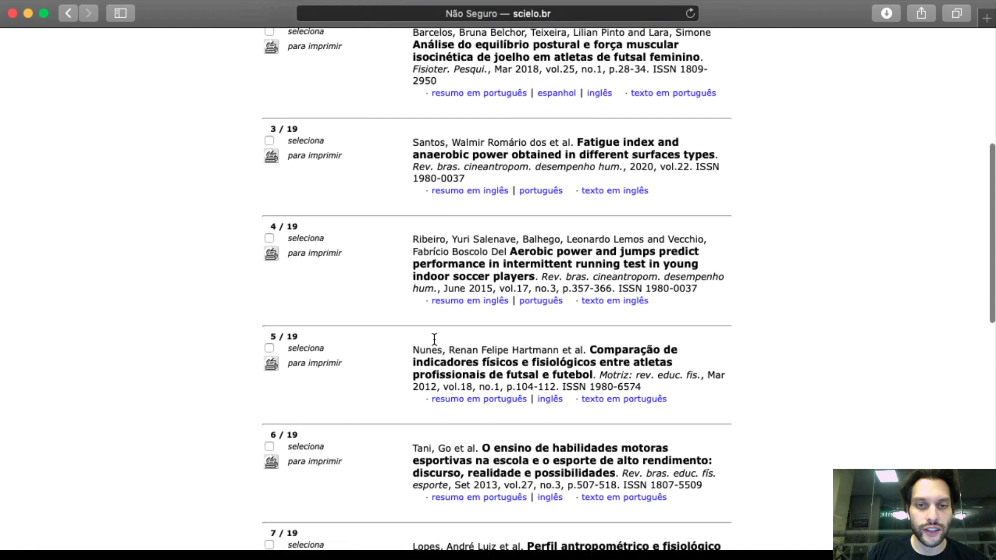
pyautogui.scroll(20, 433, 340)
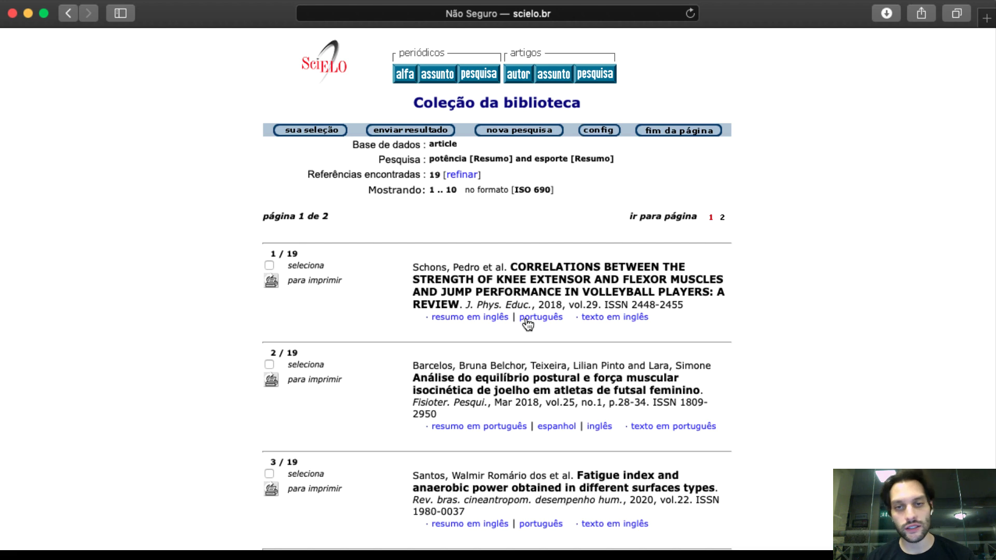
pyautogui.scroll(-3, 528, 325)
pyautogui.scroll(-3, 528, 325)
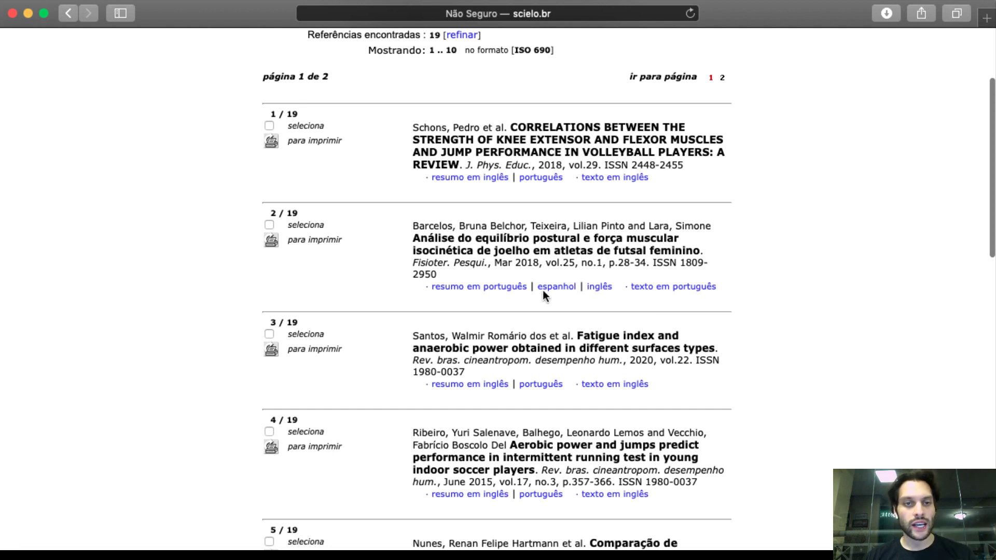
pyautogui.scroll(-2, 542, 291)
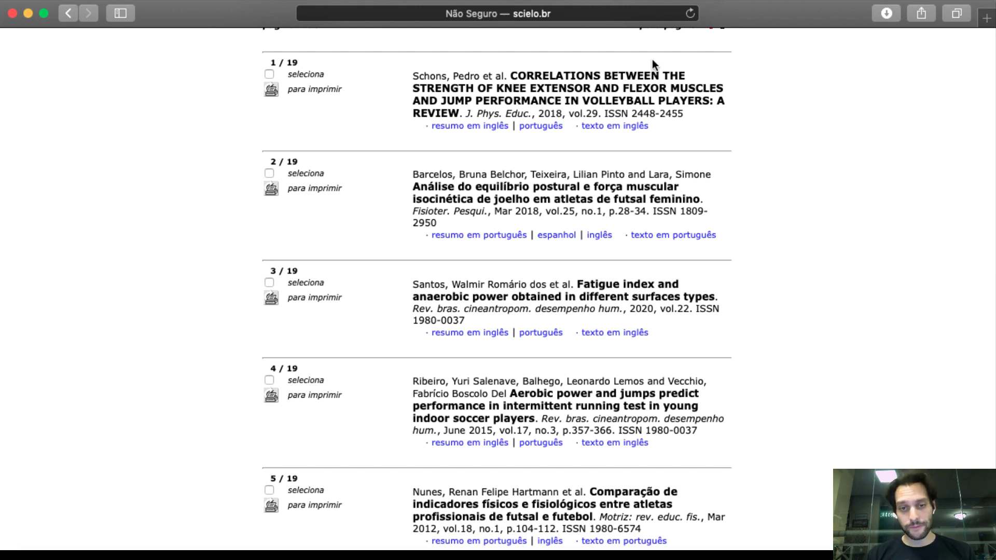
pyautogui.click(579, 14)
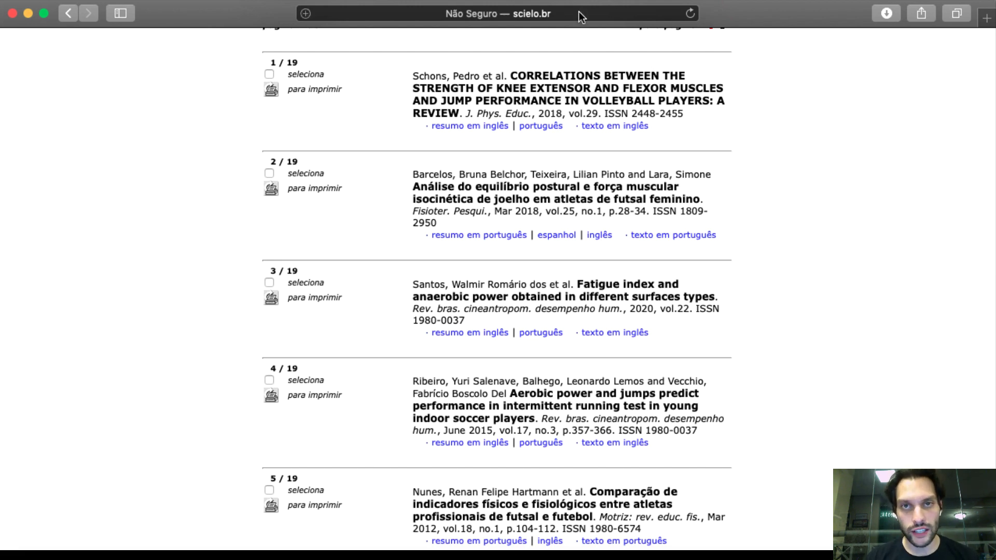
pyautogui.write('www.go')
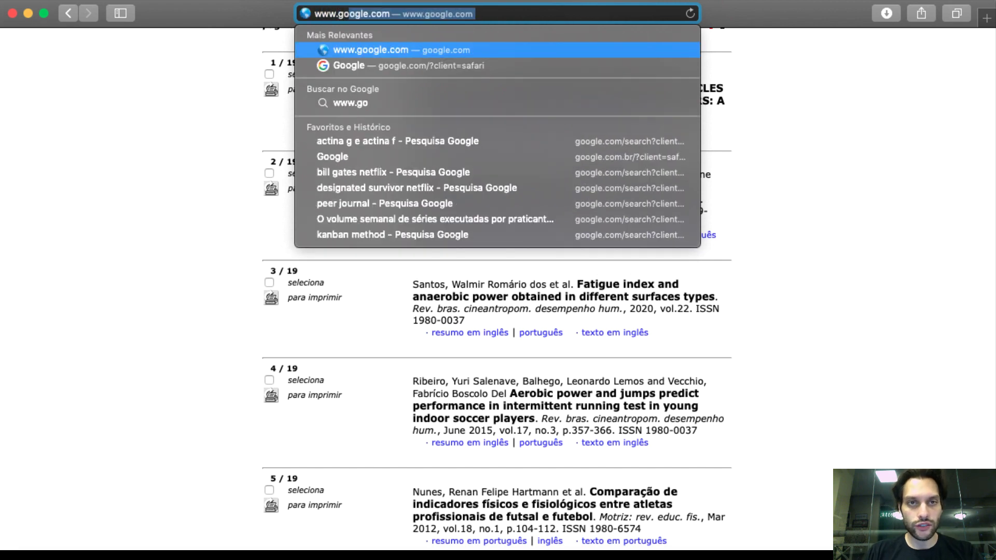
pyautogui.press('Return')
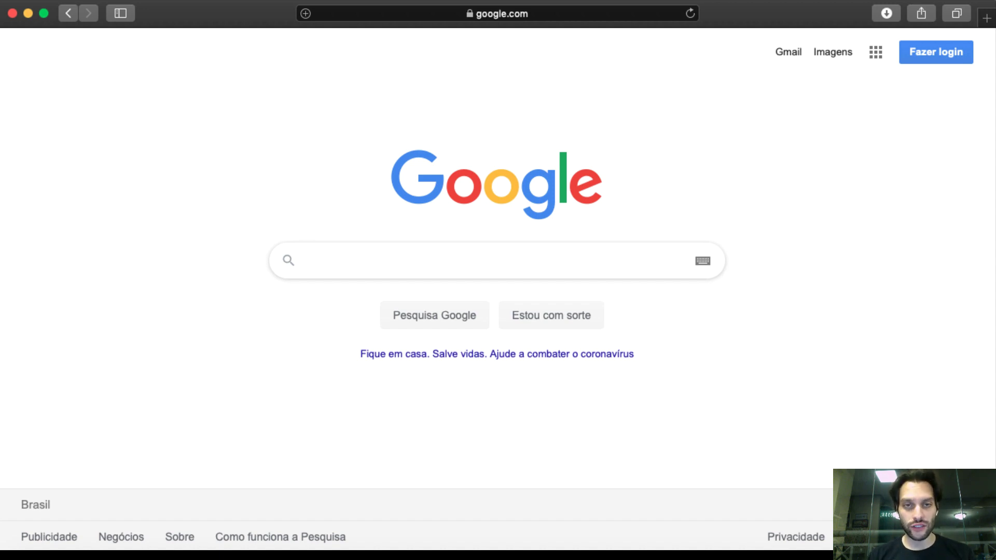
pyautogui.write('o')
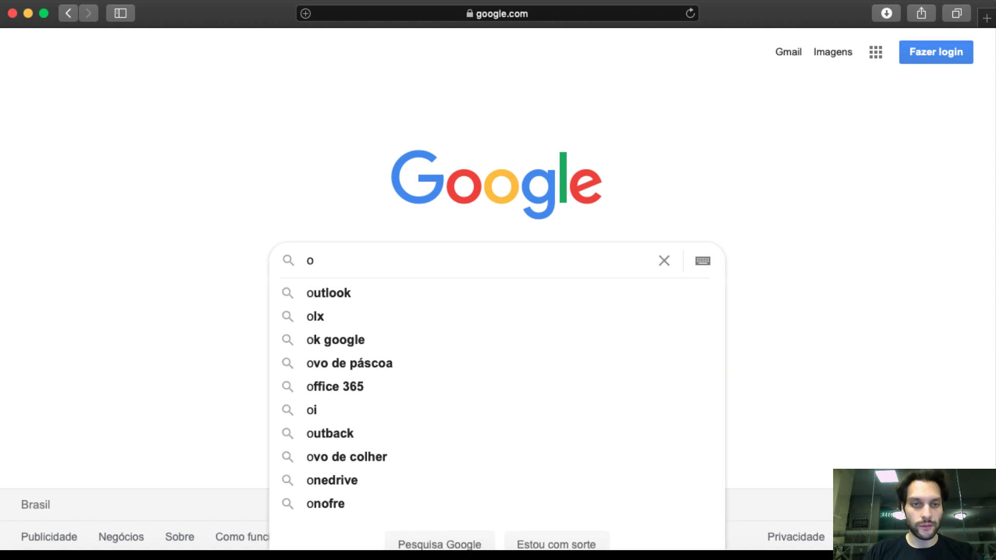
pyautogui.press('BackSpace')
pyautogui.write('pubmed')
pyautogui.press('Return')
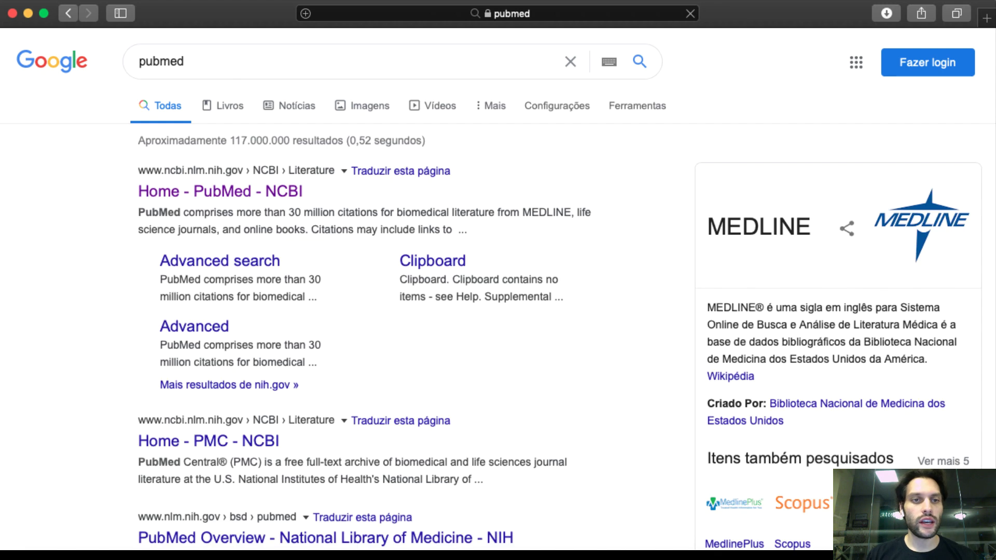
pyautogui.click(226, 193)
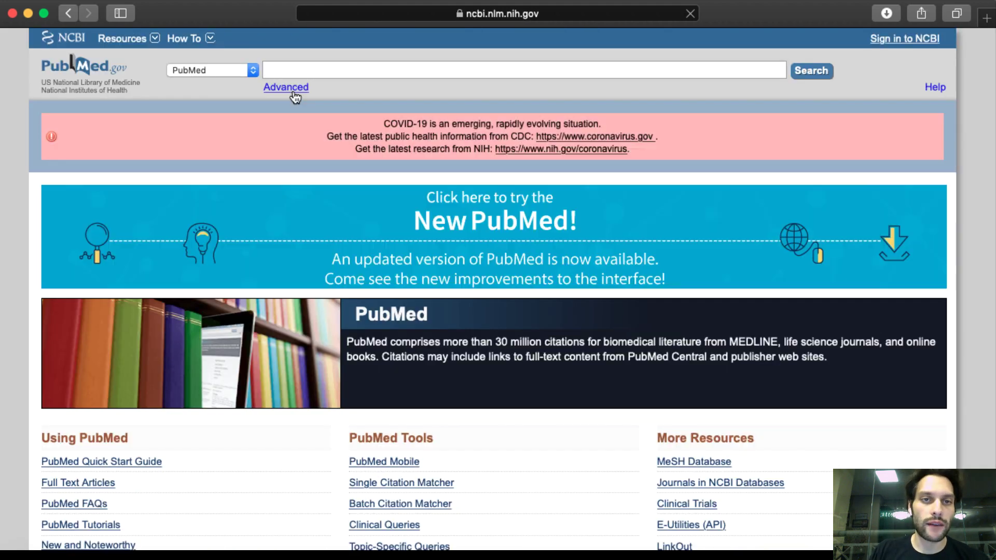
# Step: Open PubMed's advanced search builder and set both search rows to the Title/Abstract field
pyautogui.click(293, 94)
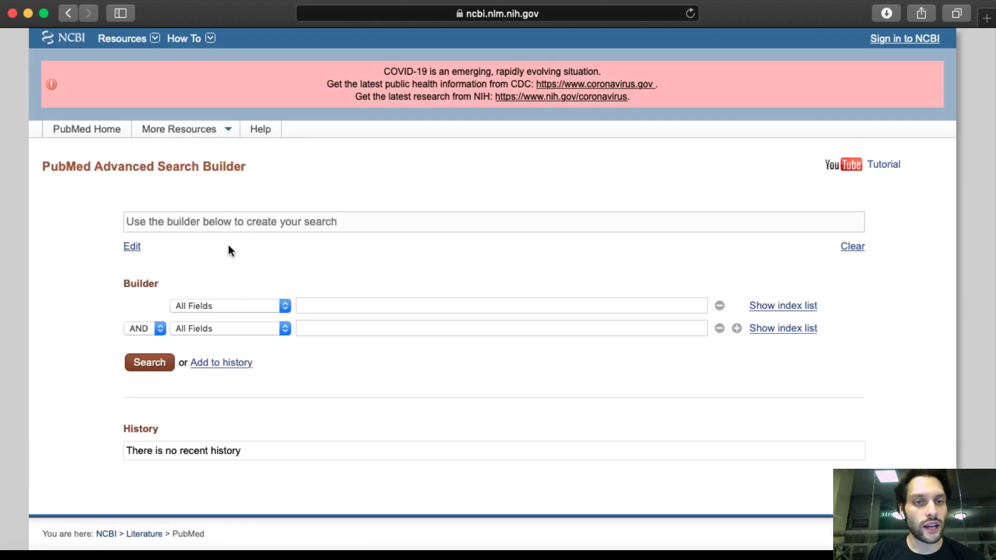
pyautogui.click(238, 305)
pyautogui.click(264, 265)
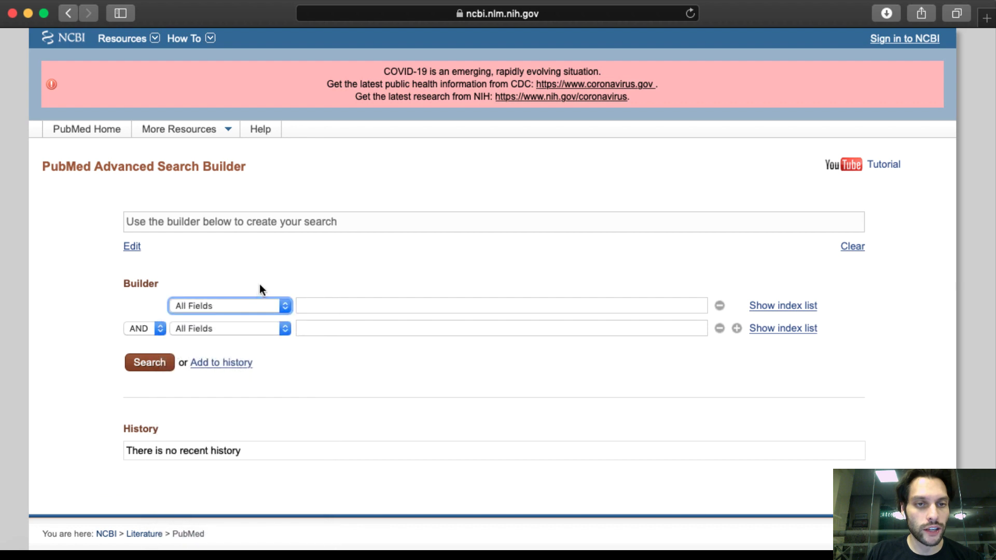
pyautogui.scroll(-2, 320, 297)
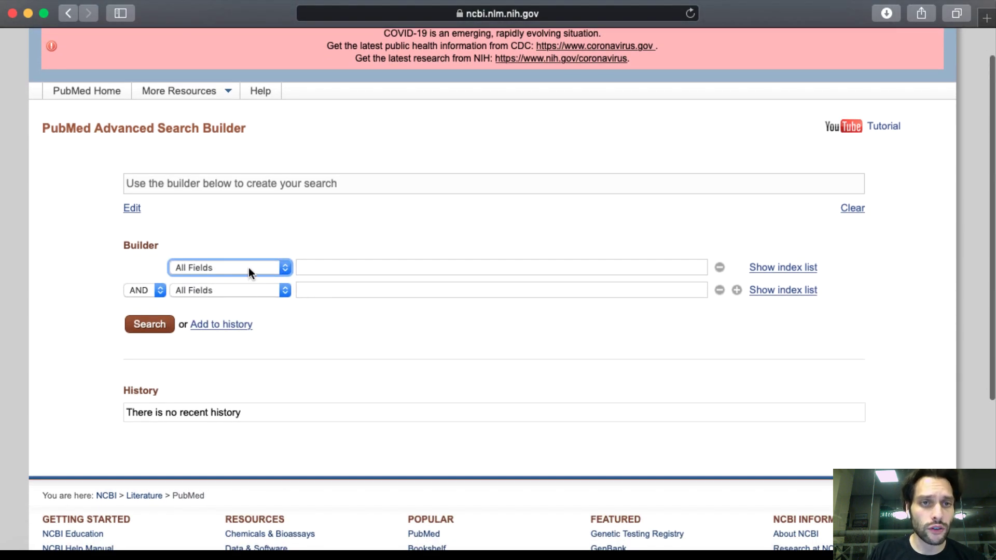
pyautogui.click(248, 268)
pyautogui.scroll(-5, 244, 340)
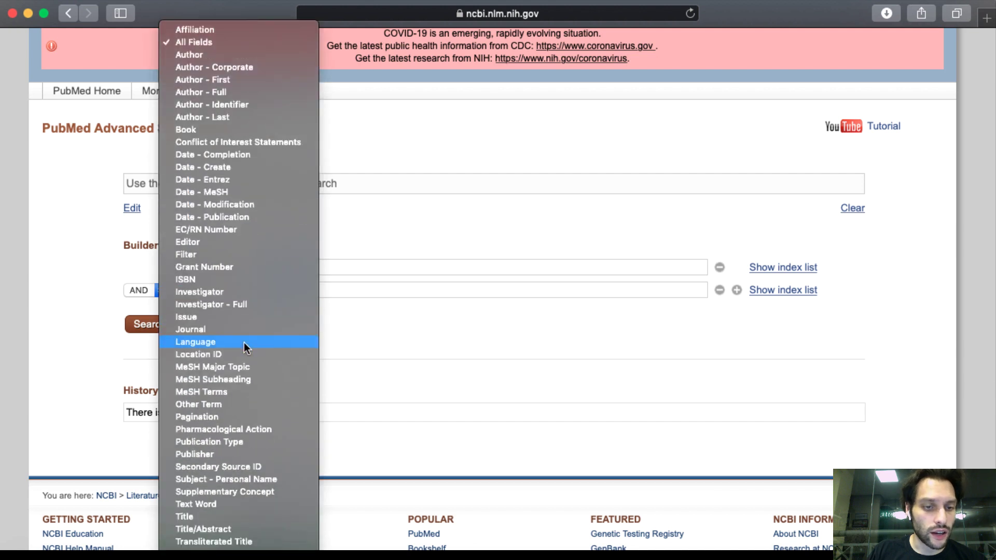
pyautogui.click(225, 529)
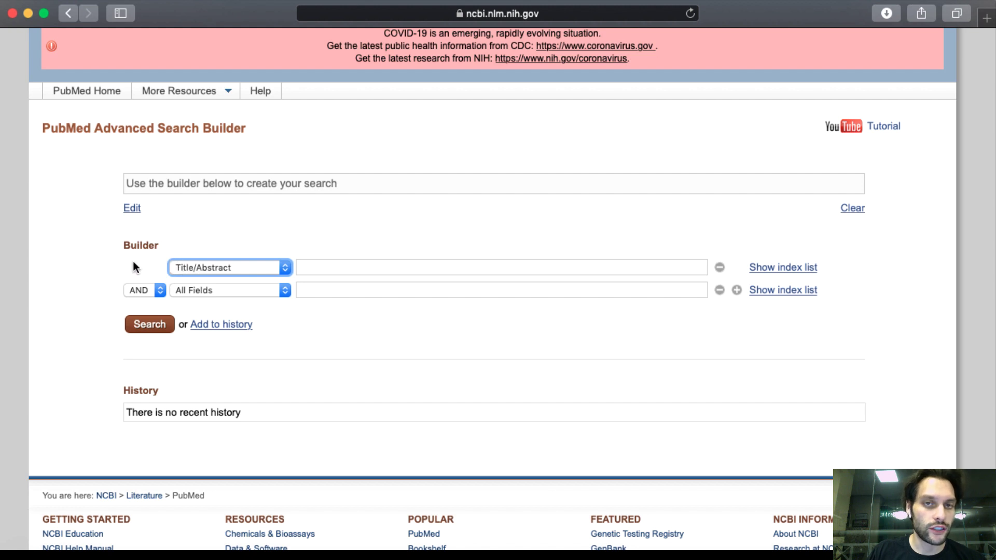
pyautogui.click(211, 288)
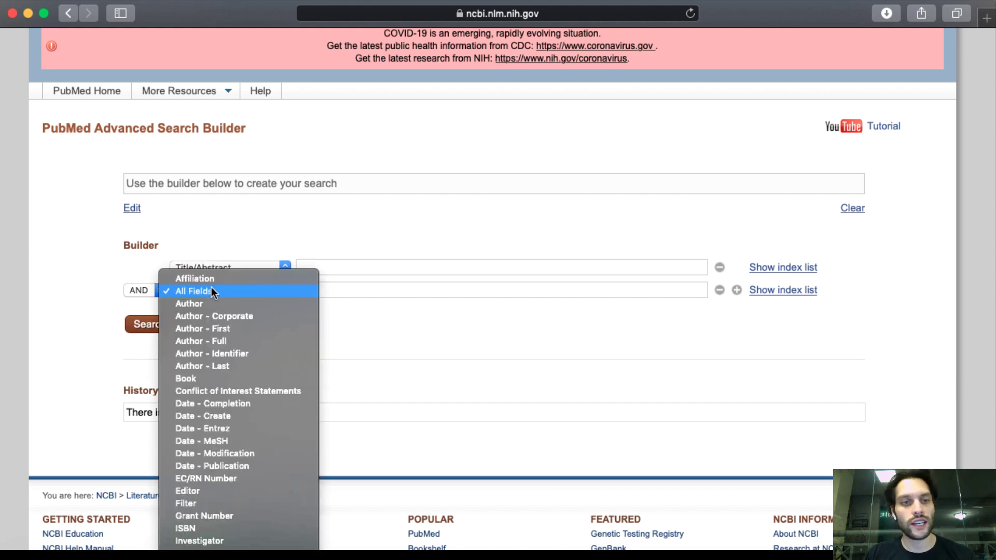
pyautogui.scroll(-5, 216, 334)
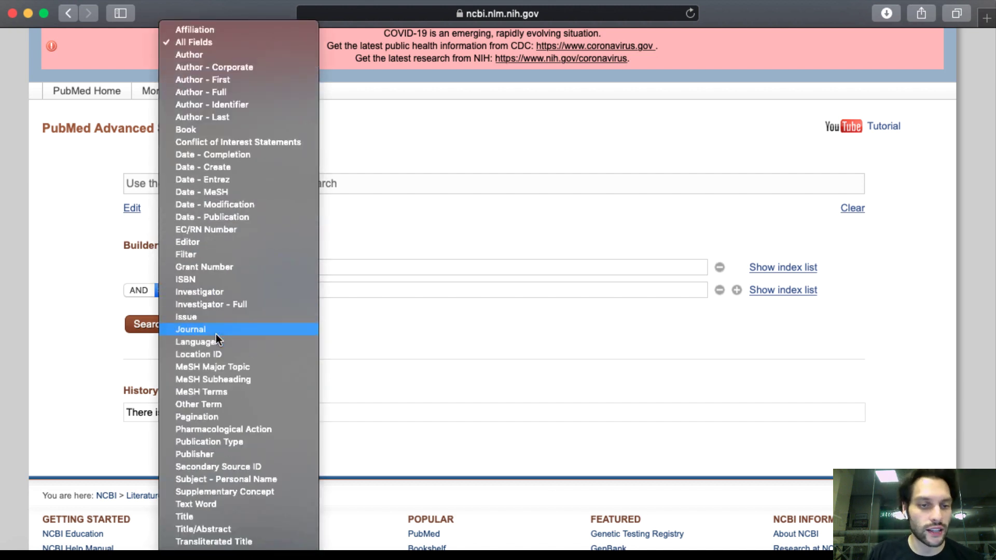
pyautogui.click(237, 528)
# Step: Enter "power" and "sports" as the first and second search terms, and replace "sports" with "soccer"
pyautogui.click(348, 266)
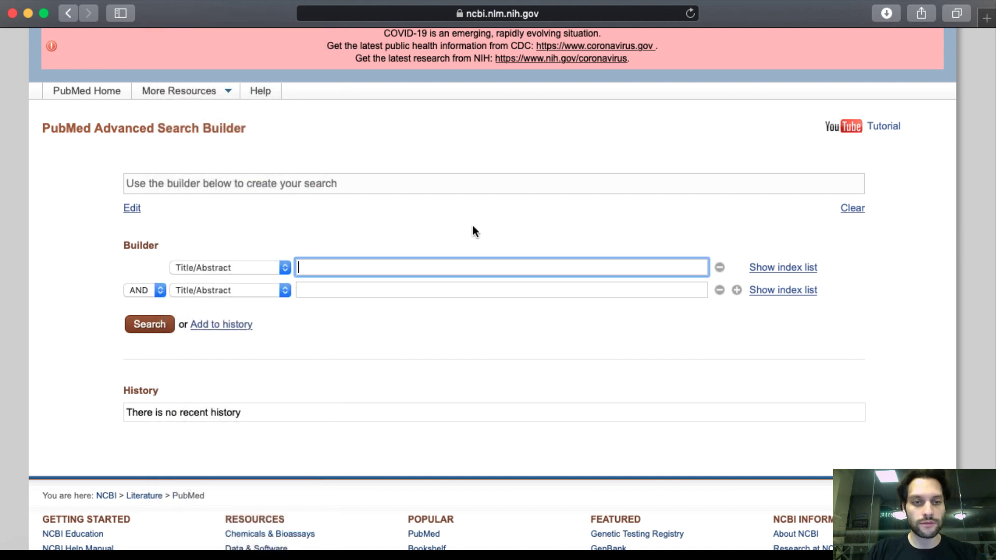
pyautogui.write('power')
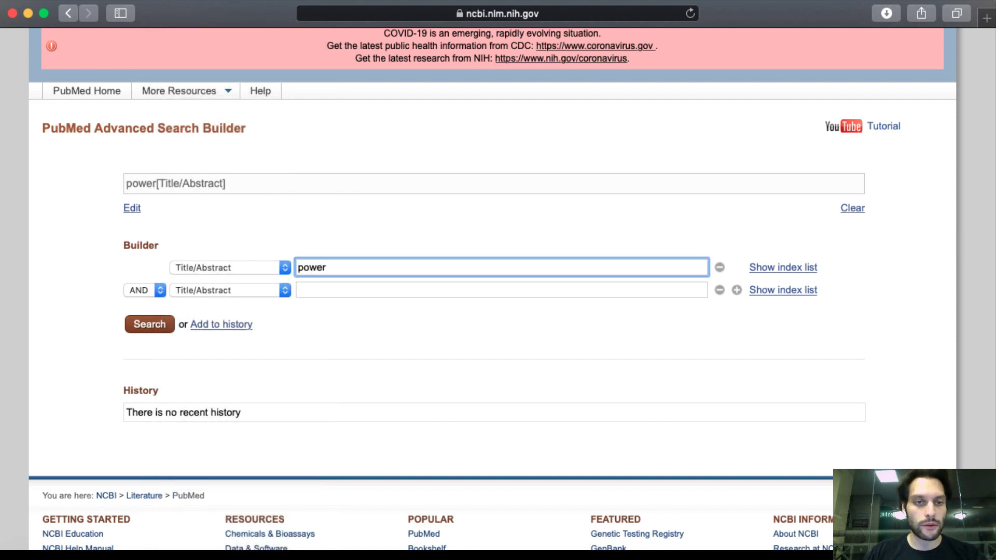
pyautogui.click(323, 290)
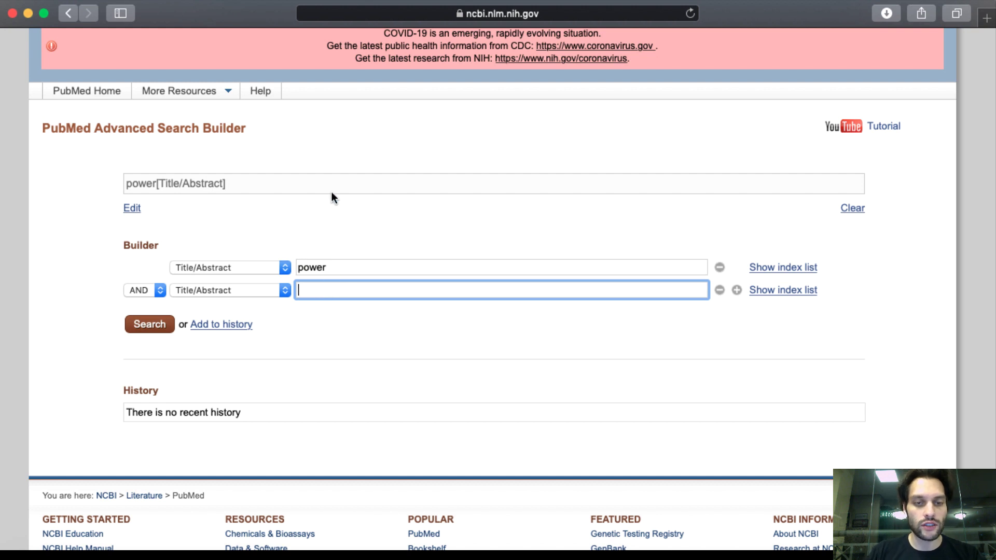
pyautogui.write('spo')
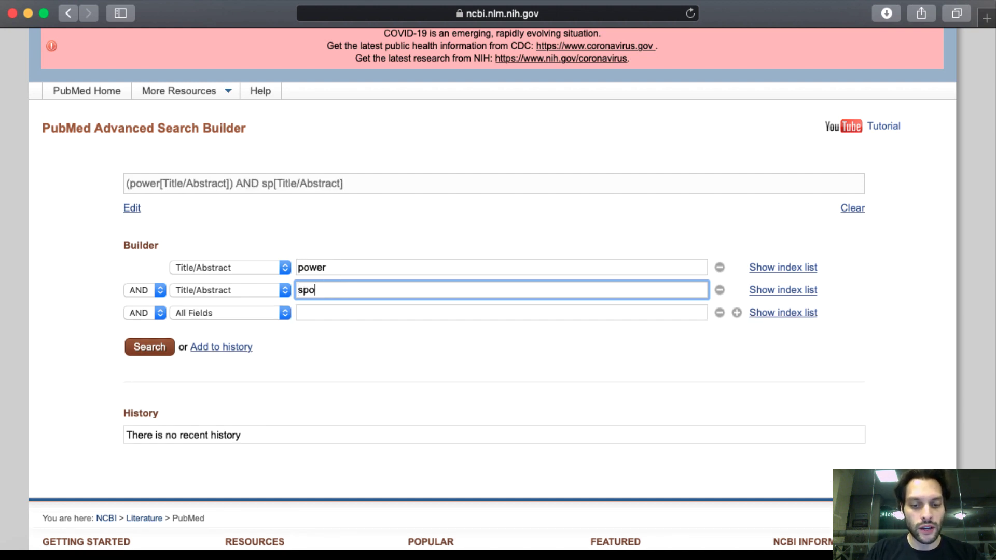
pyautogui.write('rts')
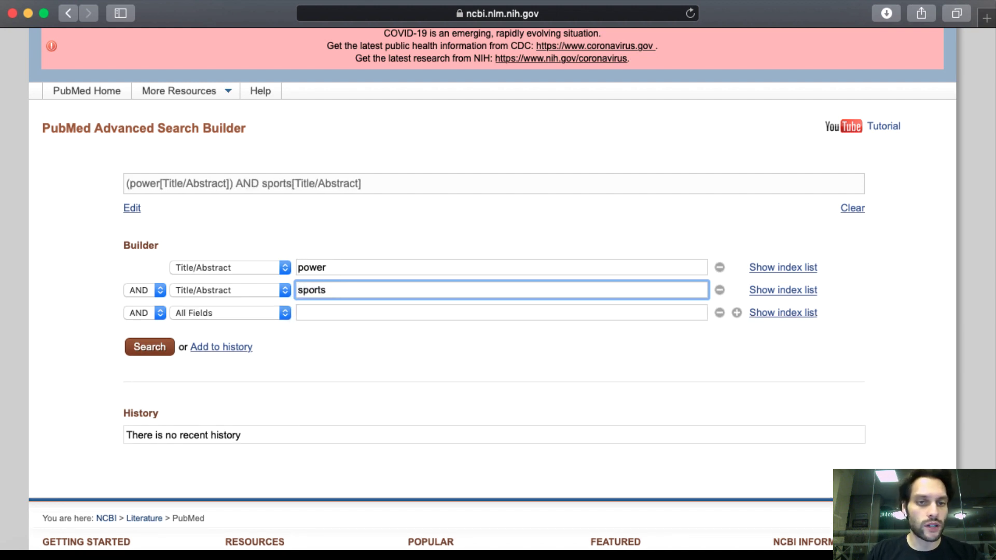
pyautogui.moveTo(334, 290); pyautogui.dragTo(296, 290)
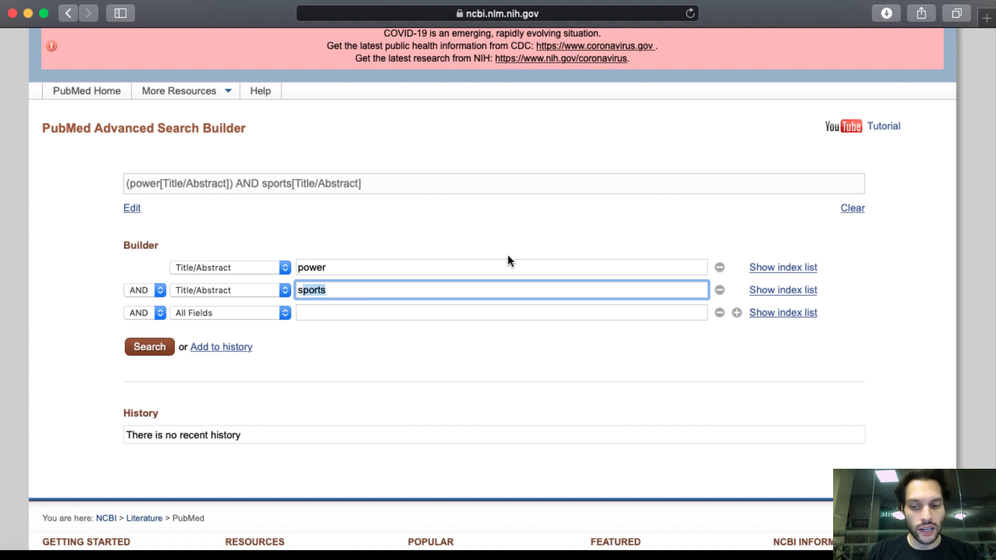
pyautogui.write('soccer')
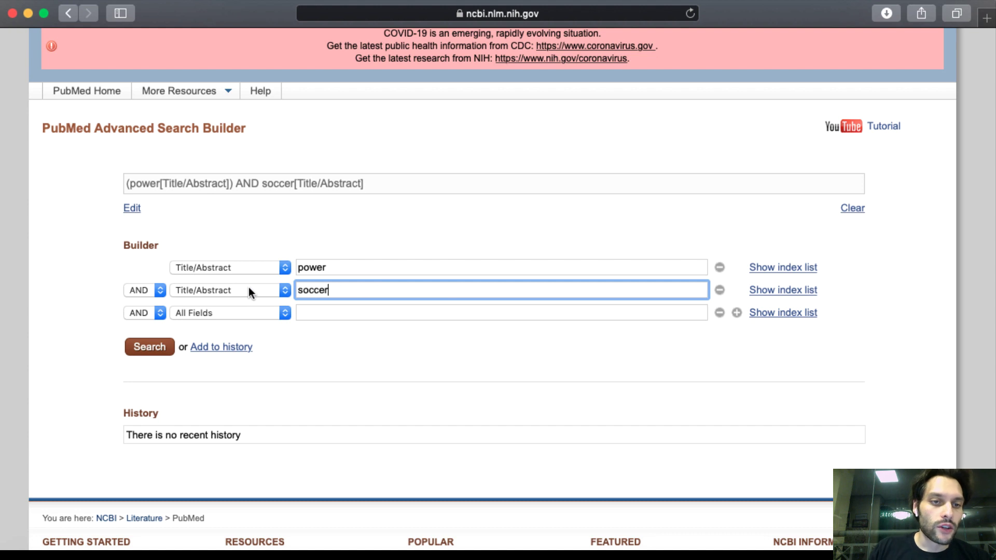
# Step: Check the operator choices for combining the second term with the first, and select the word "power" in the first row
pyautogui.click(155, 294)
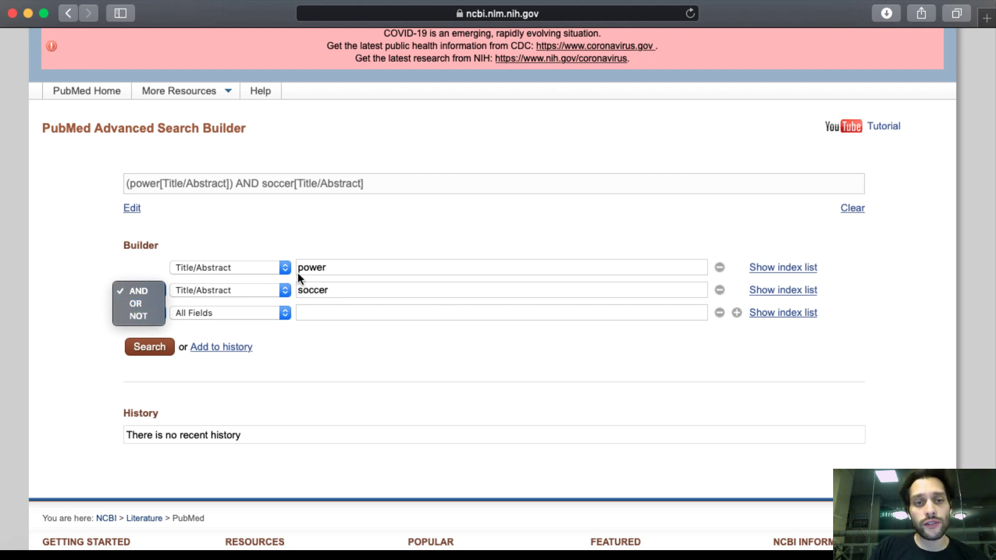
pyautogui.click(325, 266)
pyautogui.doubleClick(325, 266)
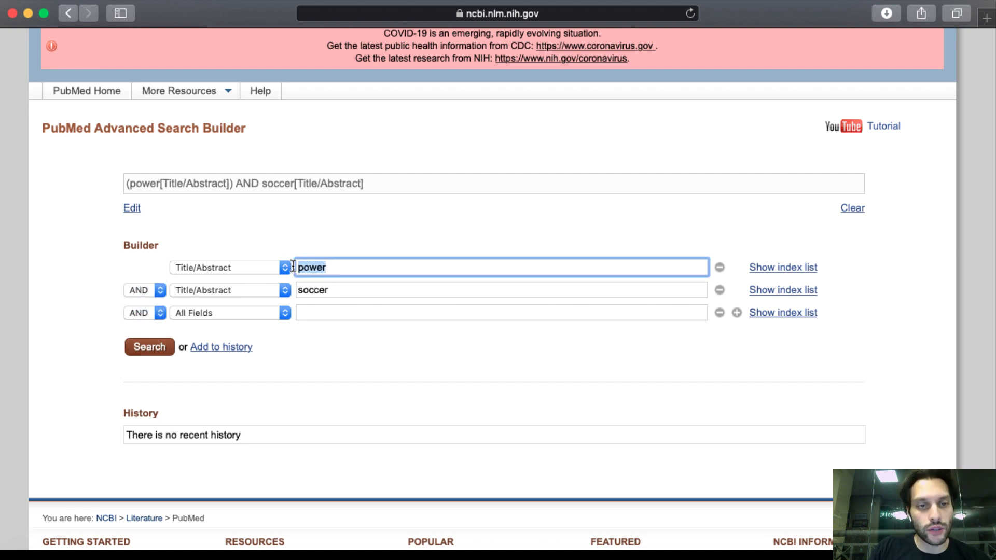
# Step: Try the OR operator between "power" and "soccer", and restore AND
pyautogui.click(151, 292)
pyautogui.click(148, 304)
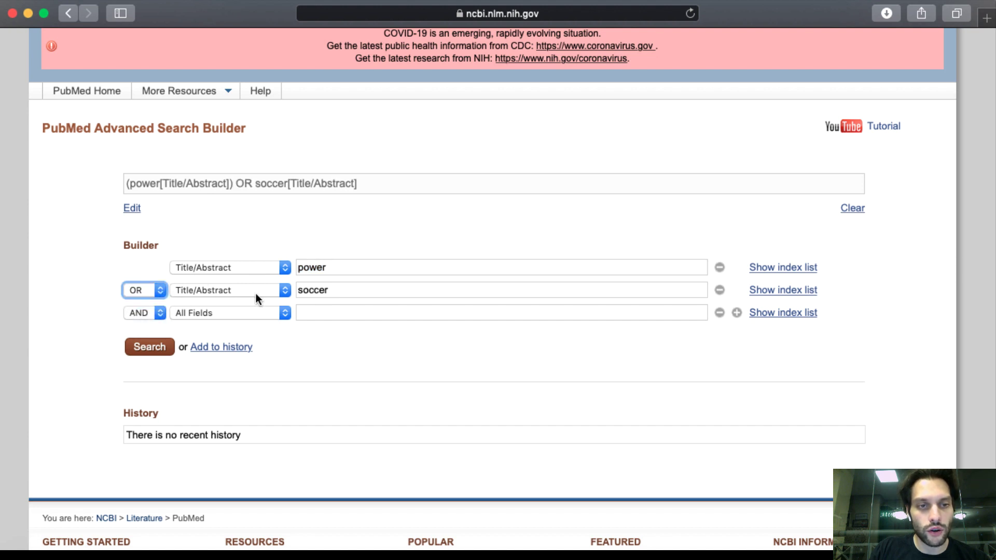
pyautogui.click(160, 291)
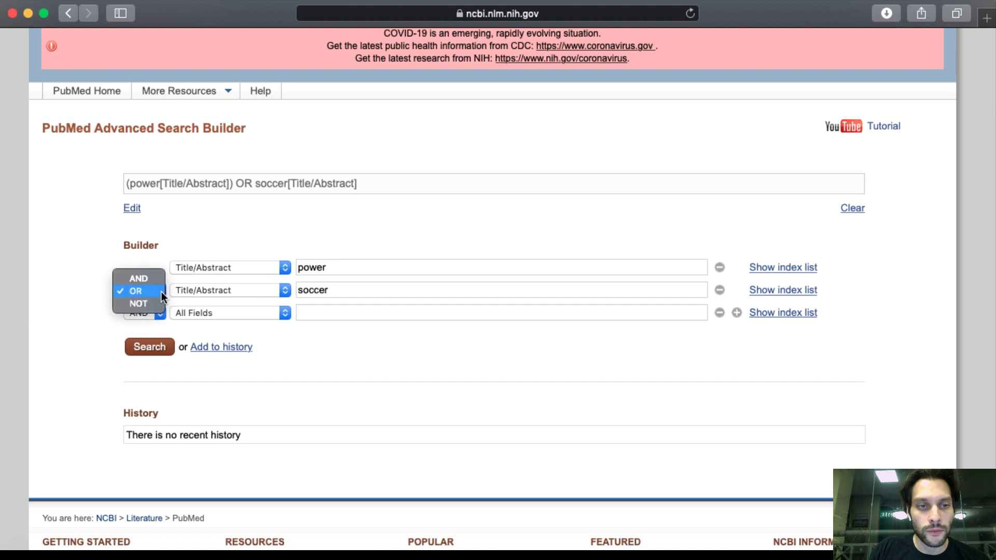
pyautogui.click(153, 281)
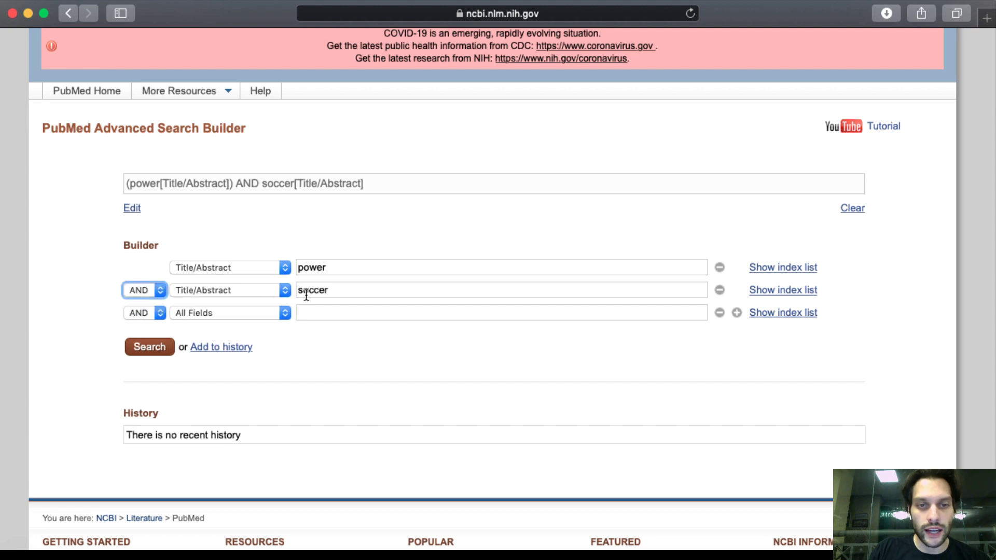
# Step: Enter "football" as the third search term and set the operator of the empty fourth row to OR
pyautogui.click(314, 311)
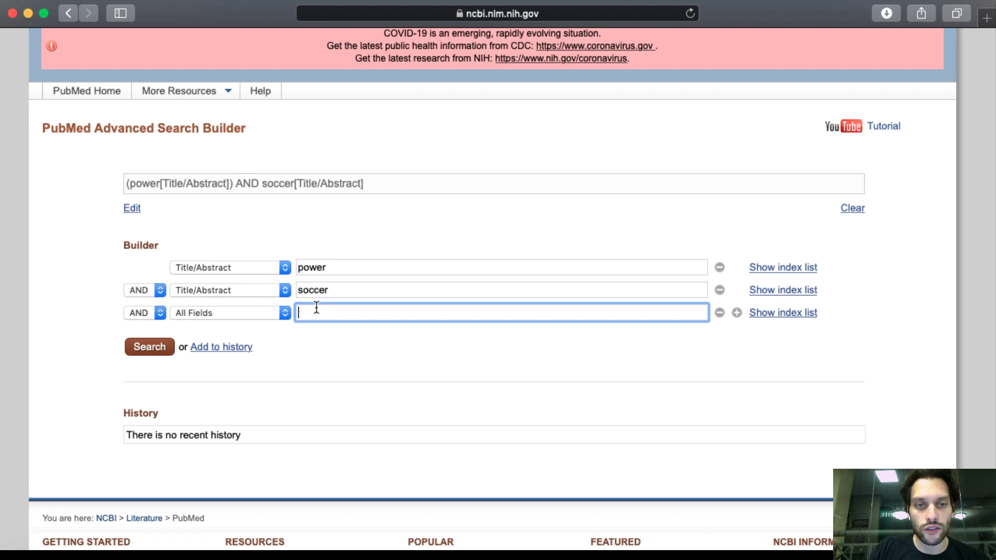
pyautogui.write('football')
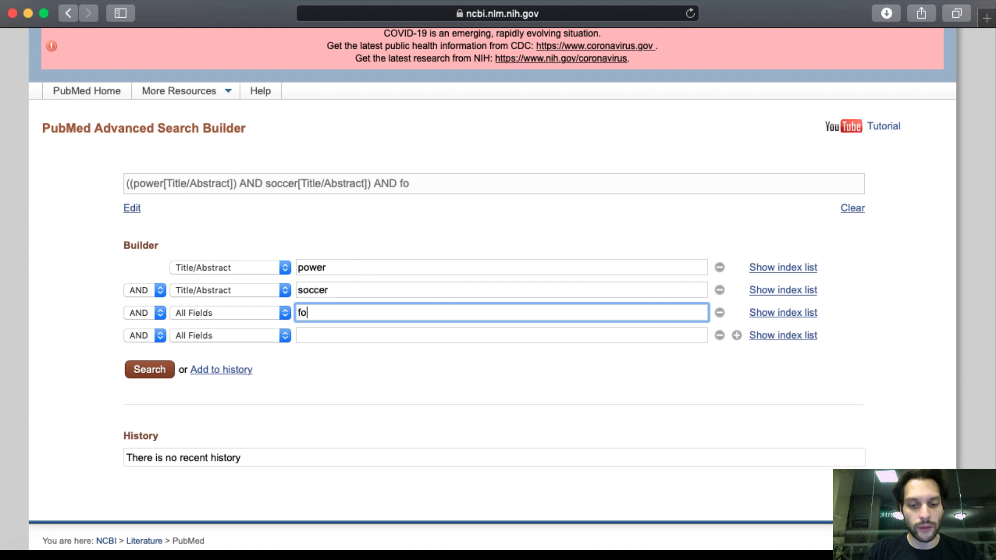
pyautogui.click(155, 338)
pyautogui.click(152, 347)
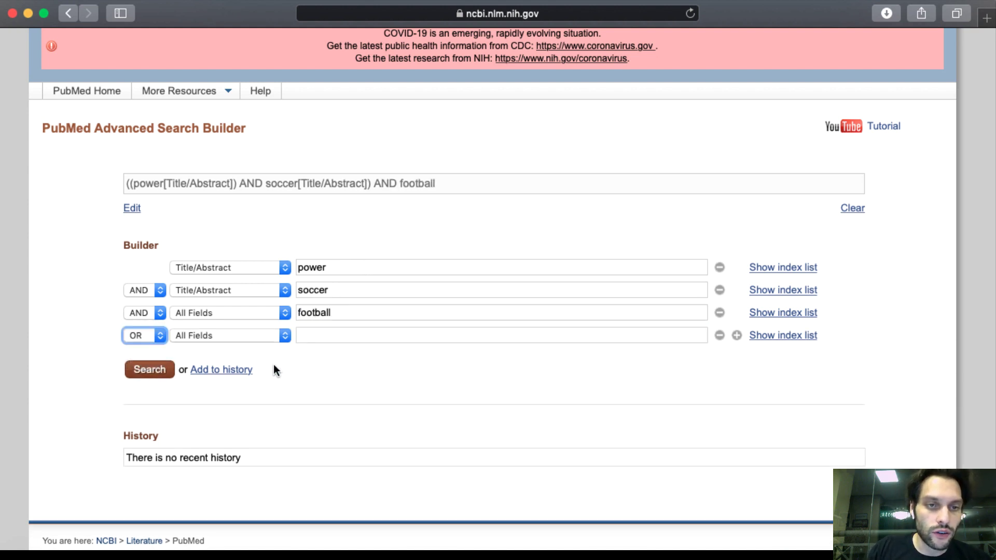
# Step: Set the operator of the "football" row to OR and restrict that term to the Title/Abstract field
pyautogui.click(265, 311)
pyautogui.click(100, 309)
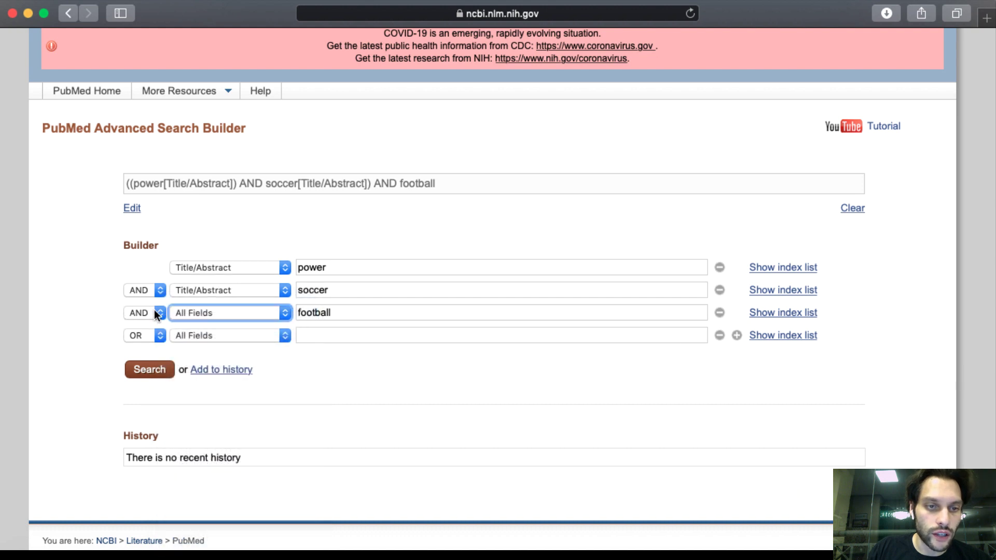
pyautogui.click(154, 311)
pyautogui.click(154, 328)
pyautogui.click(155, 335)
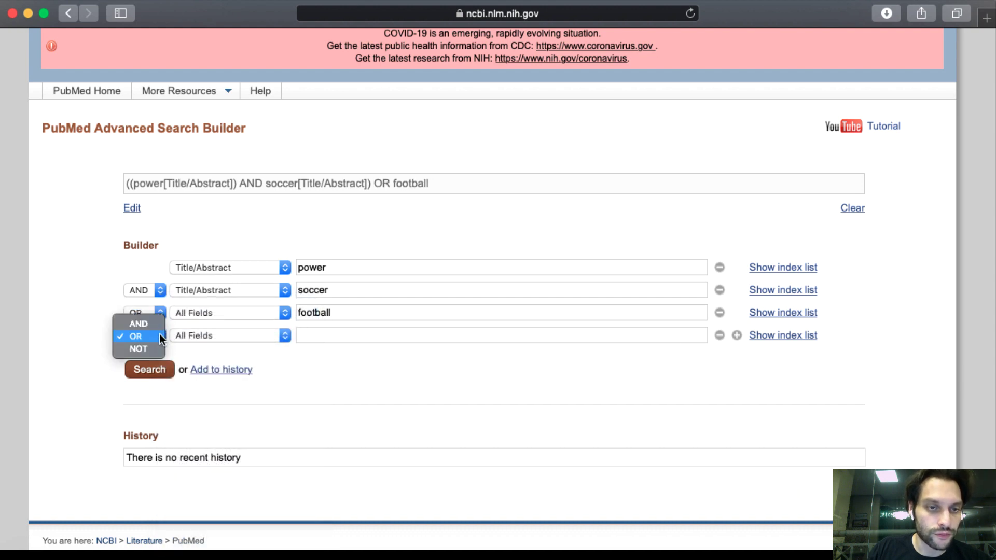
pyautogui.click(156, 338)
pyautogui.click(257, 312)
pyautogui.scroll(-5, 249, 412)
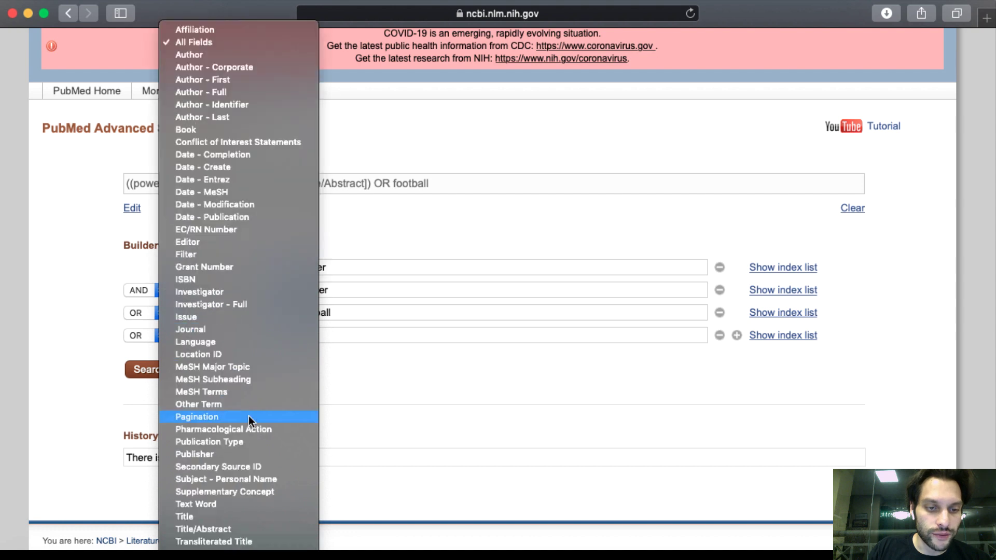
pyautogui.click(239, 528)
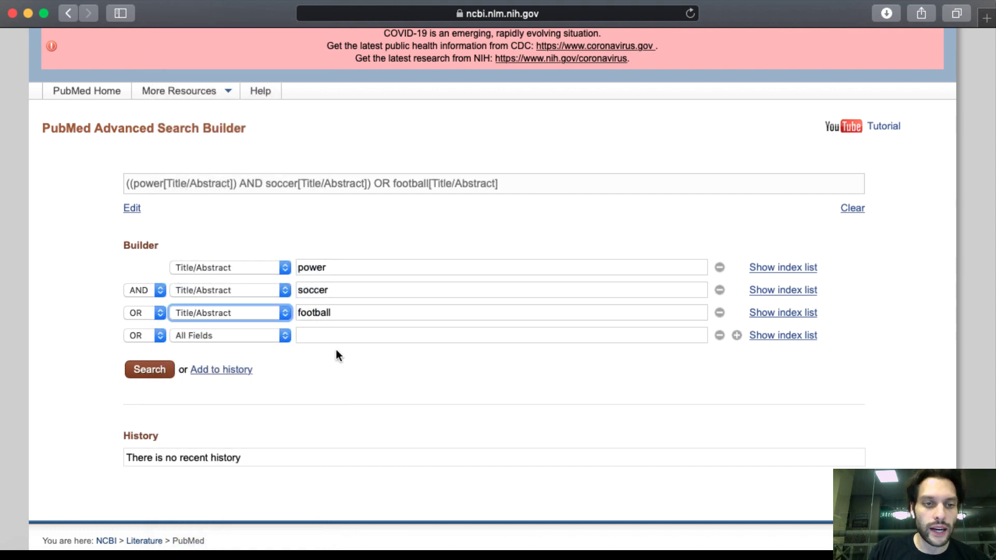
# Step: Review the terms "power", "soccer" and "football" in the builder and run the search
pyautogui.click(330, 269)
pyautogui.doubleClick(329, 269)
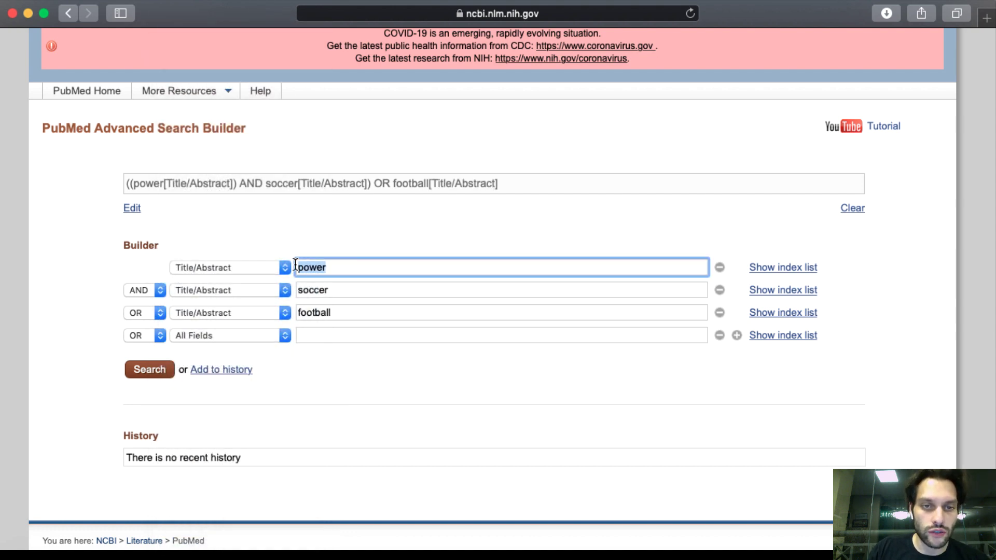
pyautogui.doubleClick(334, 290)
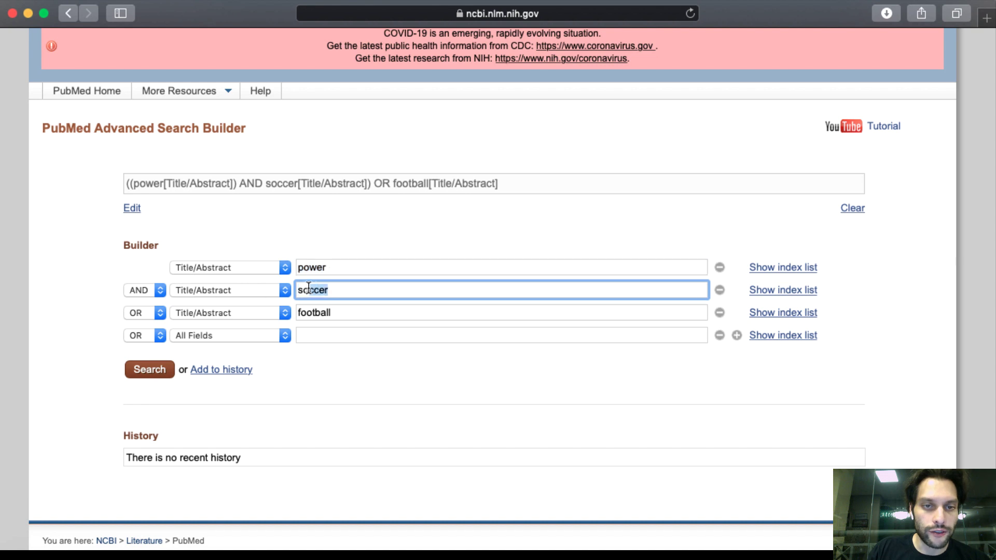
pyautogui.click(331, 311)
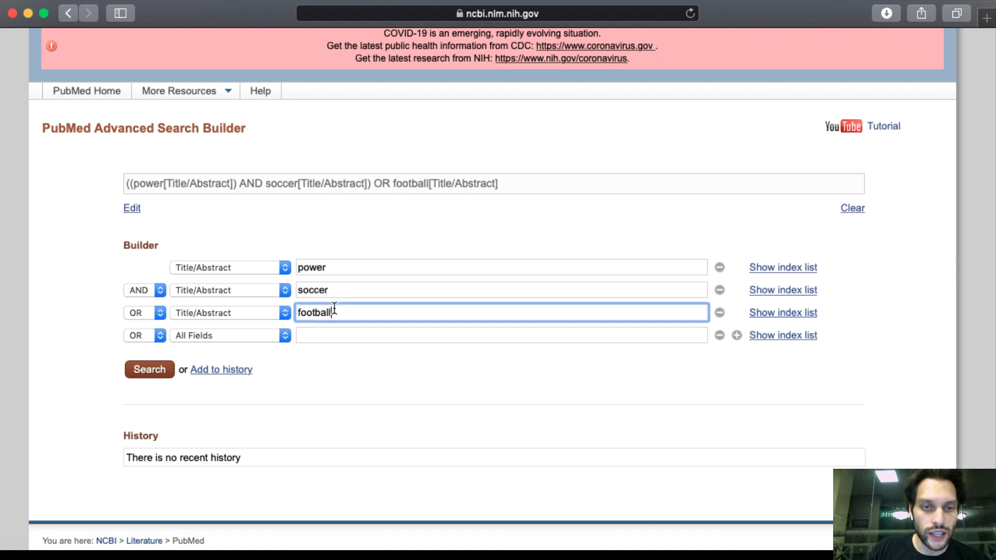
pyautogui.doubleClick(332, 312)
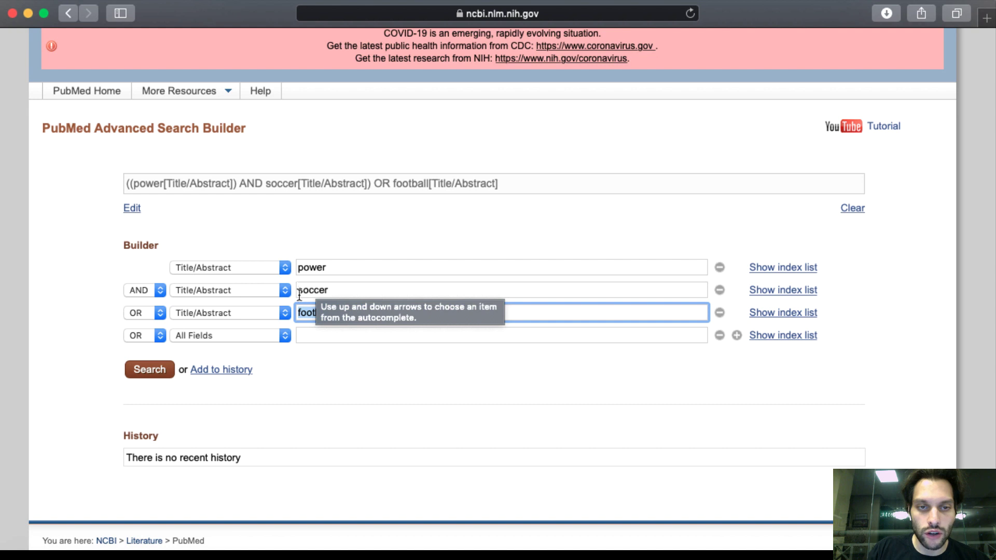
pyautogui.click(149, 369)
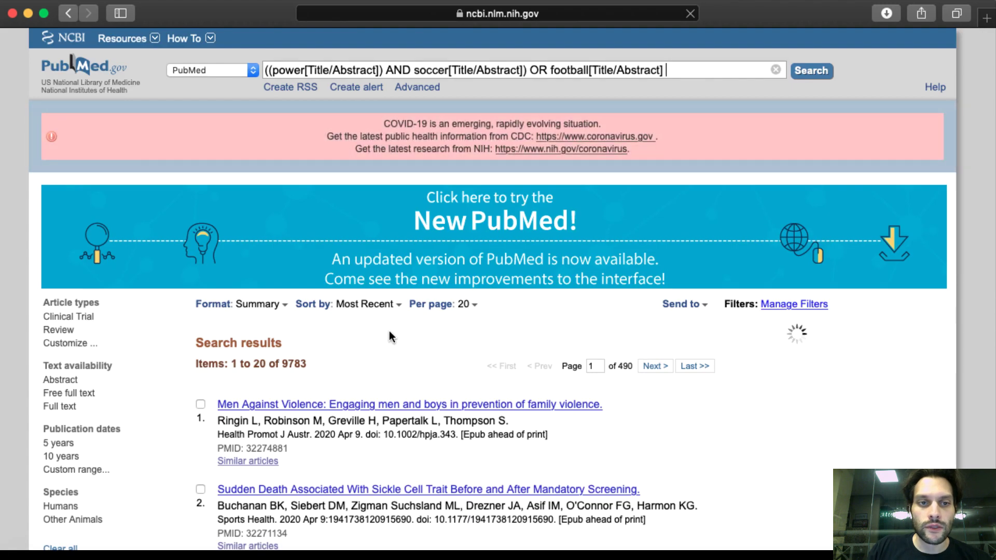
# Step: Check the total number of results and limit them to publications from the last 5 years
pyautogui.scroll(-2, 374, 330)
pyautogui.moveTo(307, 291)
pyautogui.mouseDown()
pyautogui.moveTo(229, 291)
pyautogui.moveTo(295, 294)
pyautogui.mouseUp()
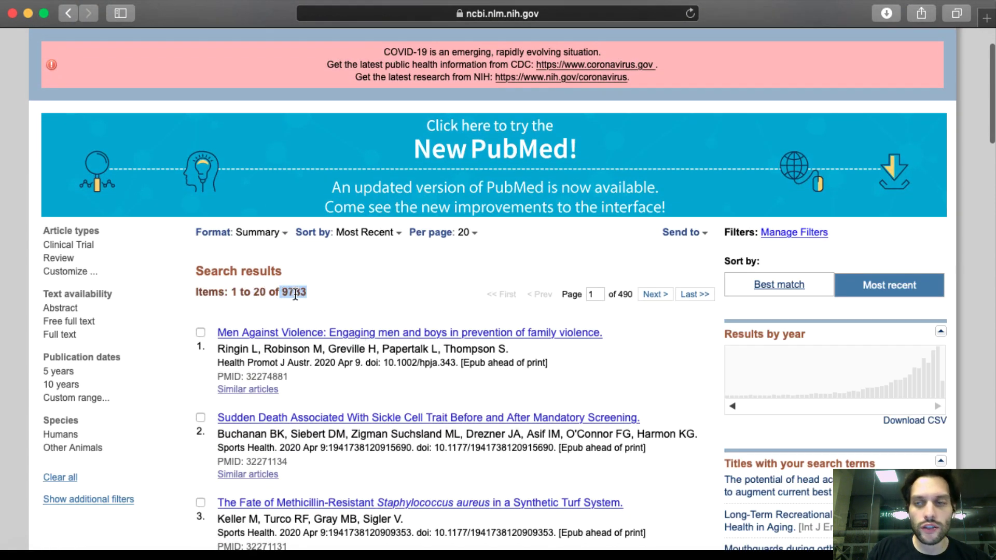
pyautogui.scroll(-1, 299, 300)
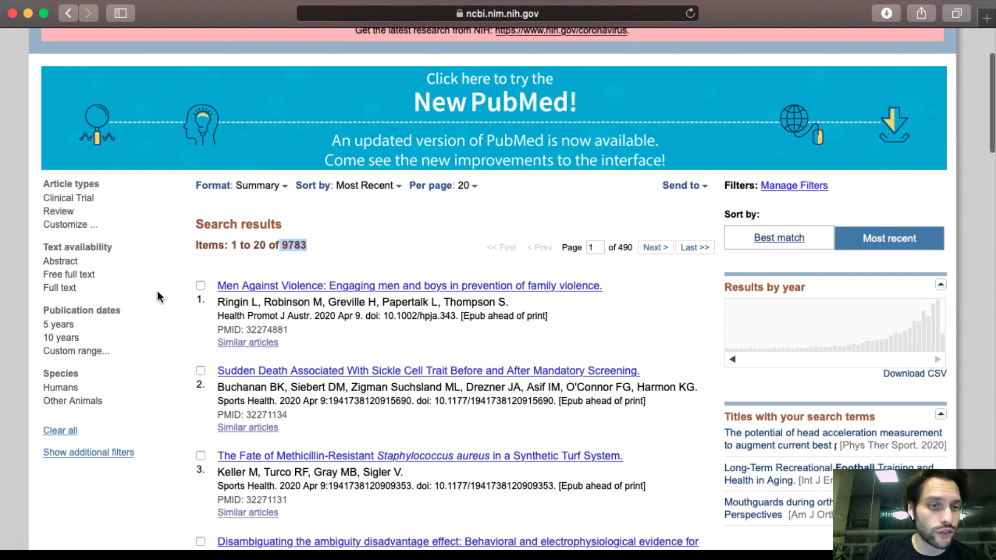
pyautogui.click(60, 325)
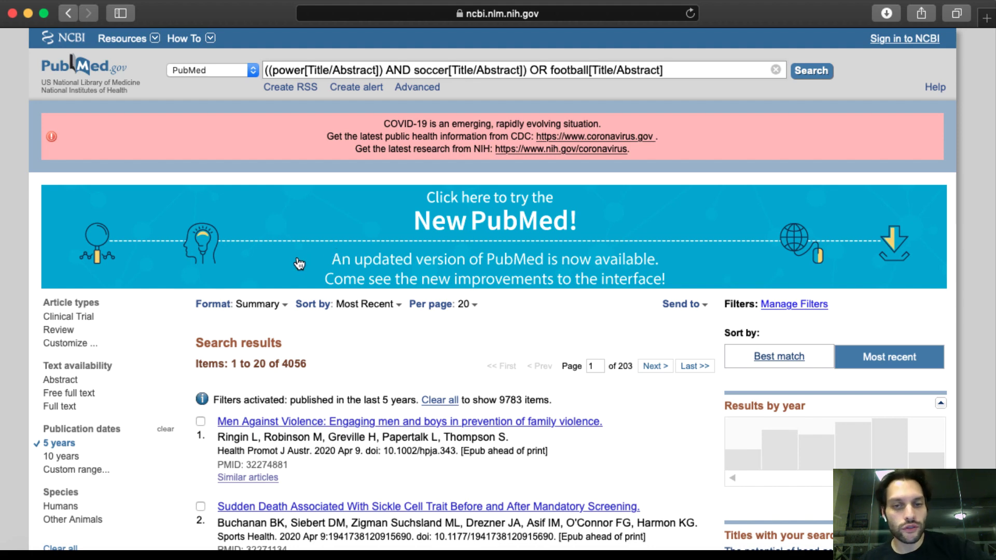
# Step: Examine the number of articles published in each year in the Results by year chart
pyautogui.scroll(-3, 189, 366)
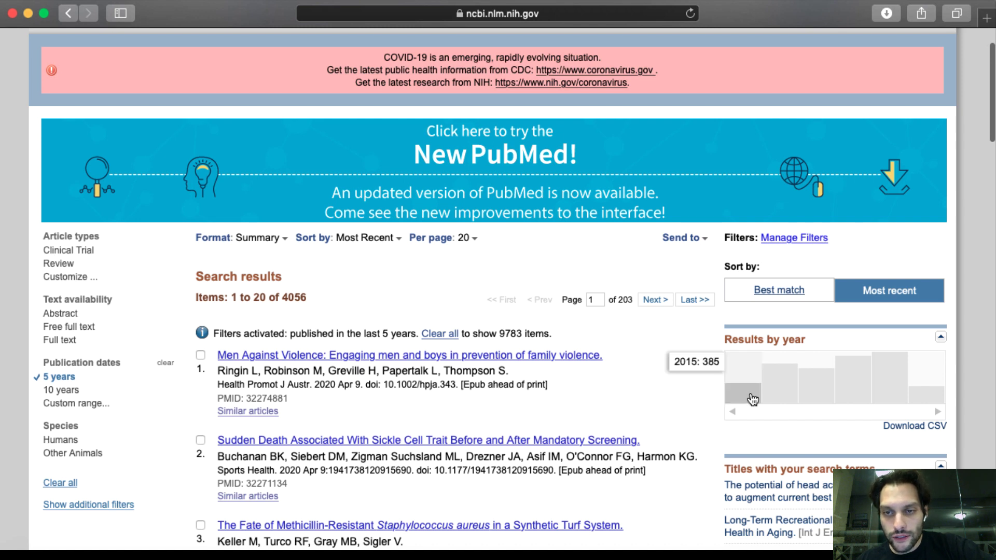
pyautogui.moveTo(765, 396)
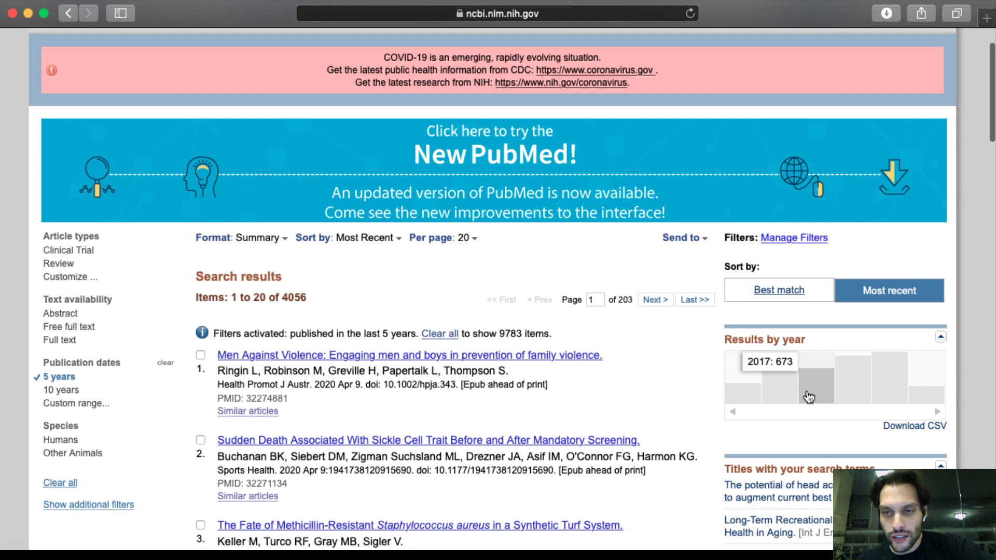
pyautogui.moveTo(842, 395)
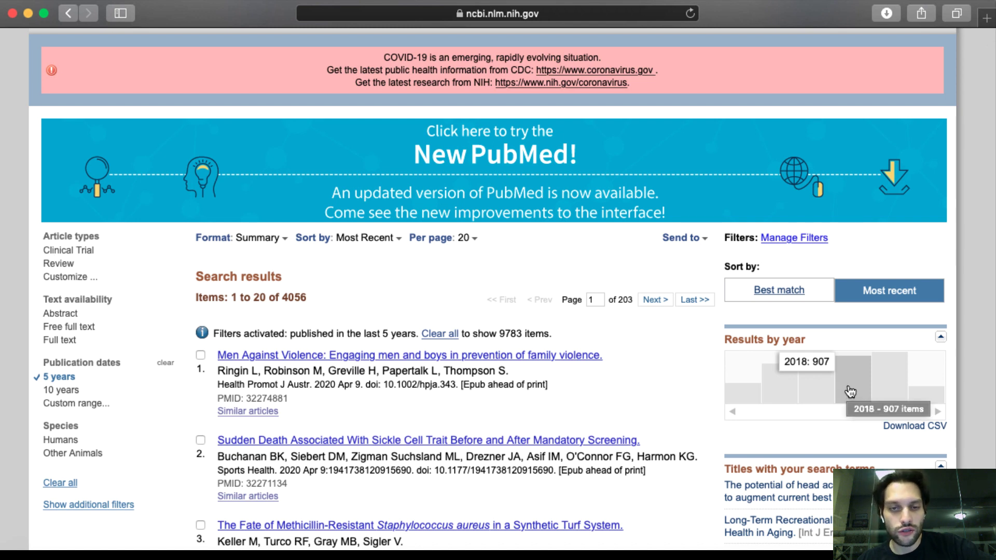
pyautogui.moveTo(884, 391)
pyautogui.moveTo(920, 395)
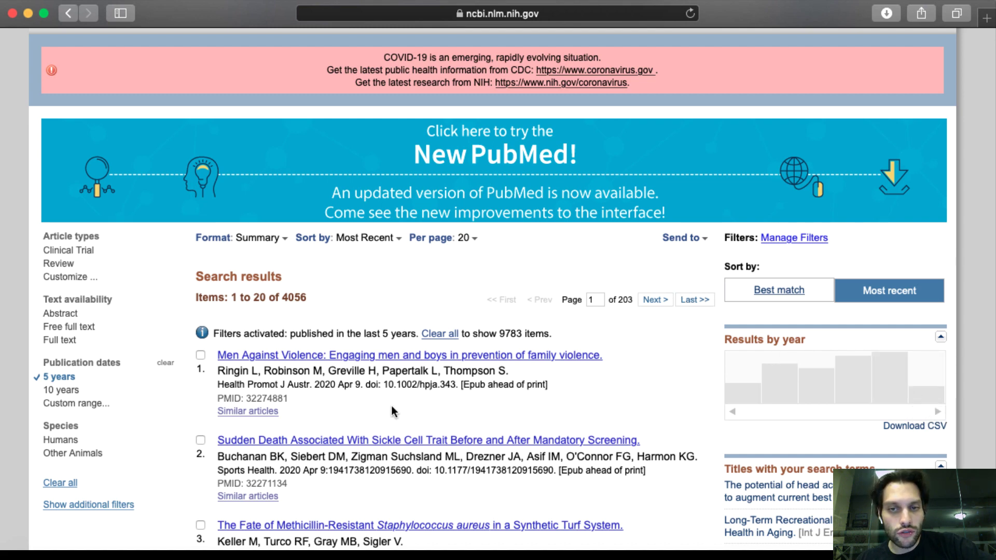
# Step: Browse the result list and open the article "Analysis of the Variability of the Game Space in High Performance Football"
pyautogui.scroll(-1, 498, 368)
pyautogui.scroll(-5, 497, 368)
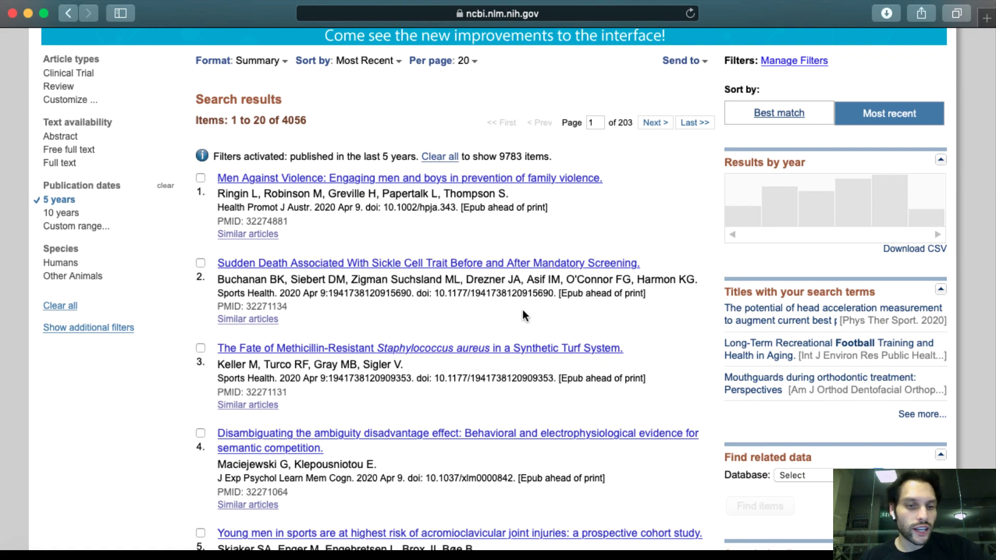
pyautogui.scroll(-14, 447, 340)
pyautogui.scroll(-3, 447, 340)
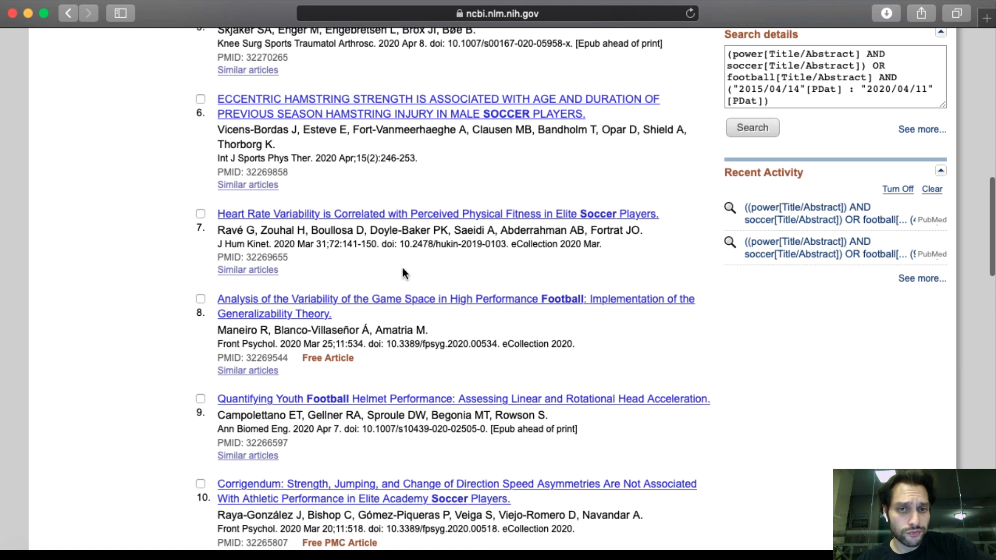
pyautogui.click(448, 301)
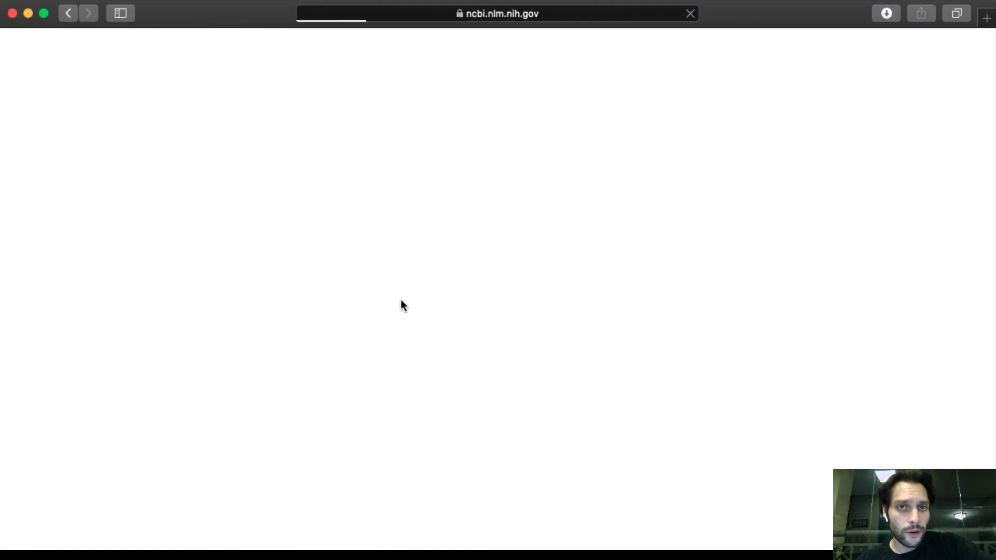
# Step: Look over the article's abstract and open its open-access full text at Frontiers
pyautogui.scroll(-3, 403, 300)
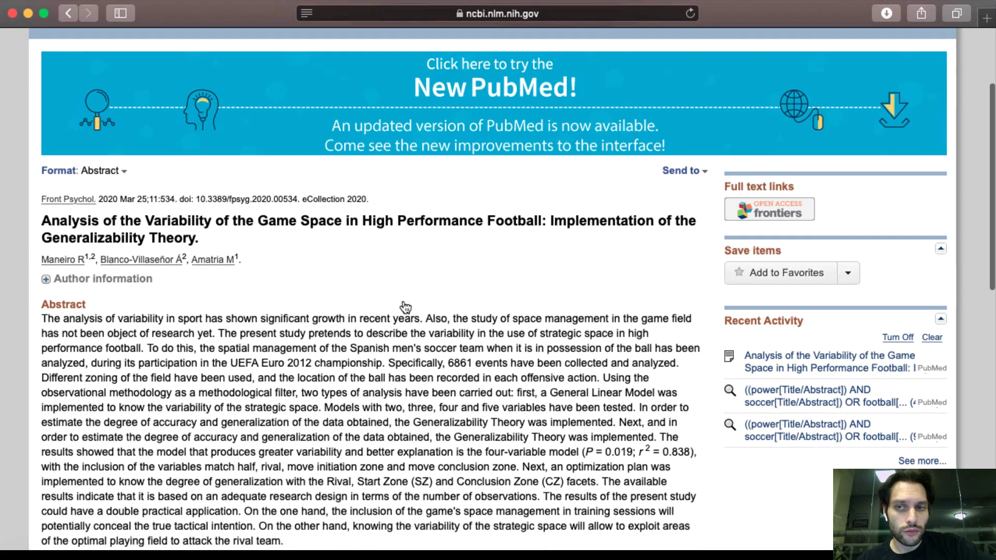
pyautogui.scroll(-3, 405, 307)
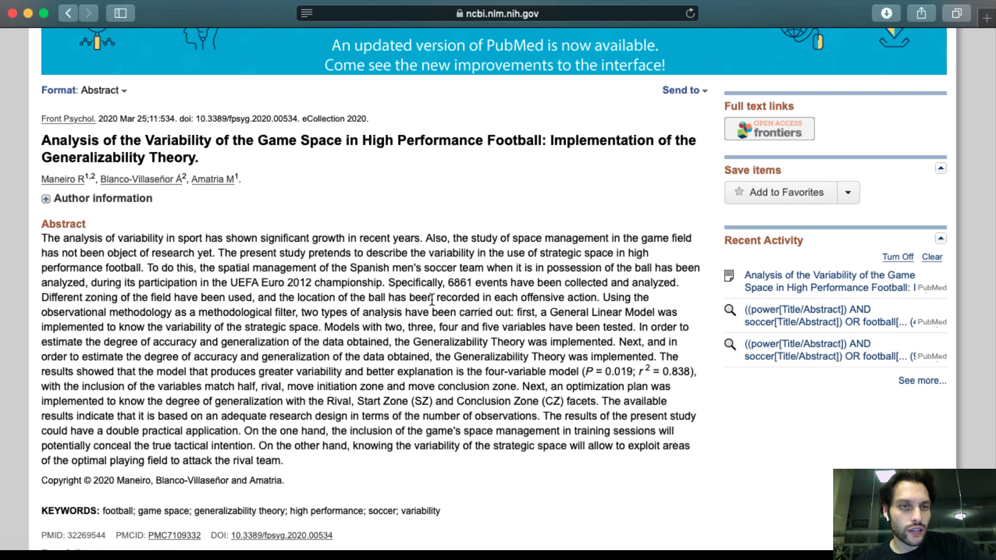
pyautogui.click(768, 136)
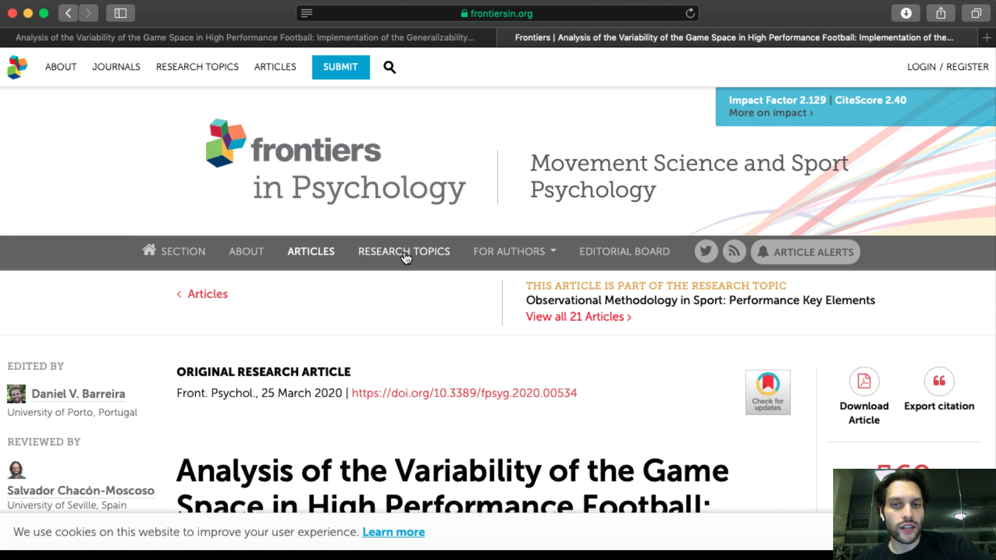
# Step: Download the article from the Frontiers page as a PDF
pyautogui.scroll(-1, 403, 282)
pyautogui.scroll(-5, 398, 283)
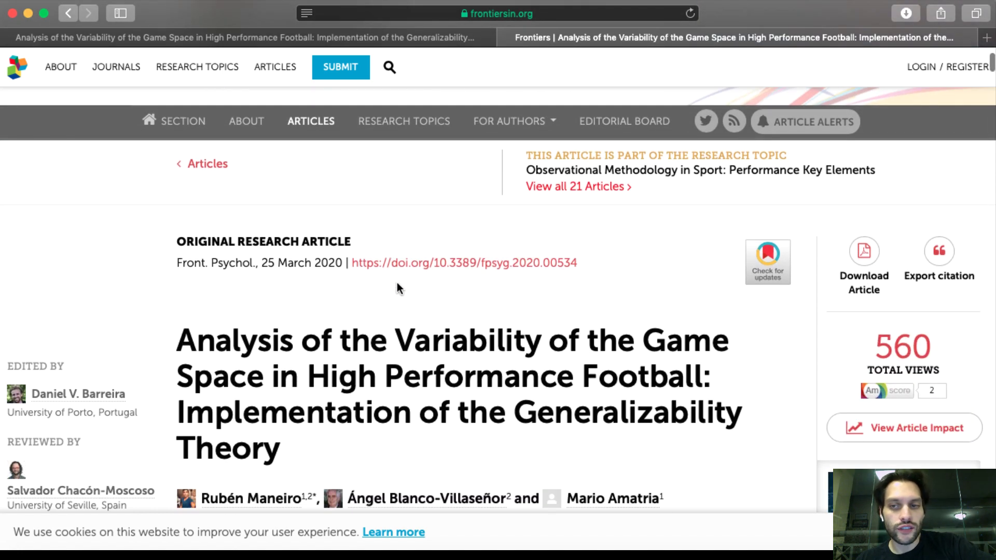
pyautogui.click(863, 265)
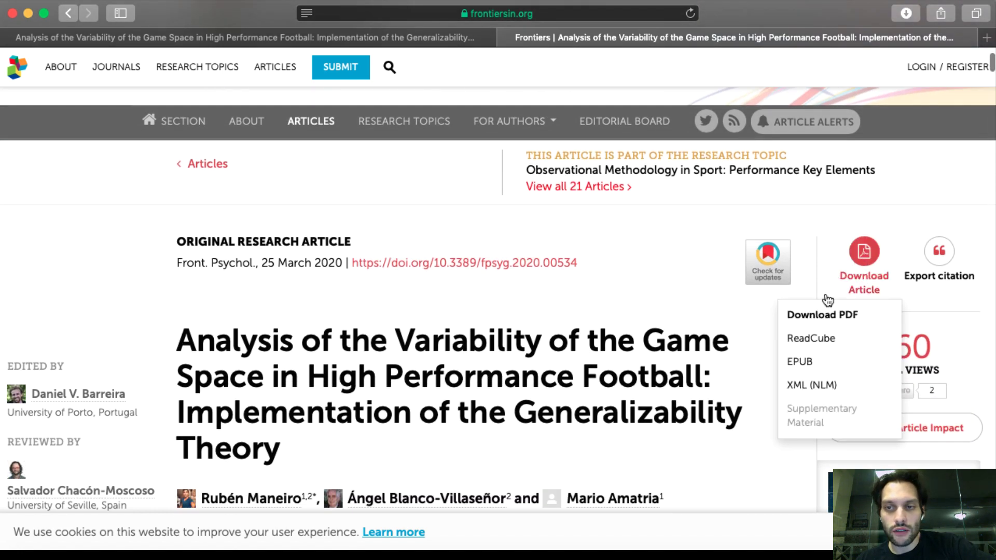
pyautogui.click(817, 314)
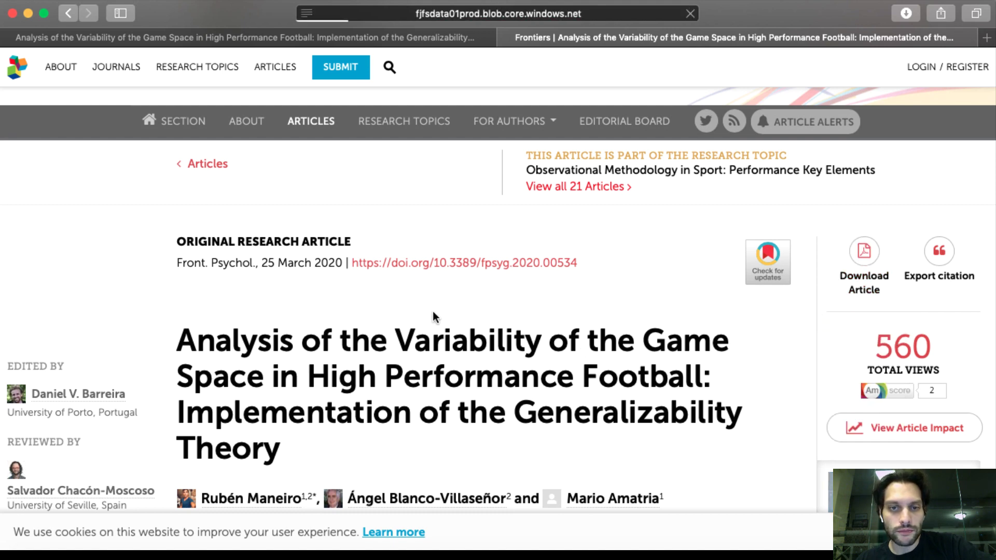
# Step: Open the downloaded file fpsyg-11-00534.pdf in Adobe Acrobat
pyautogui.scroll(-5, 432, 311)
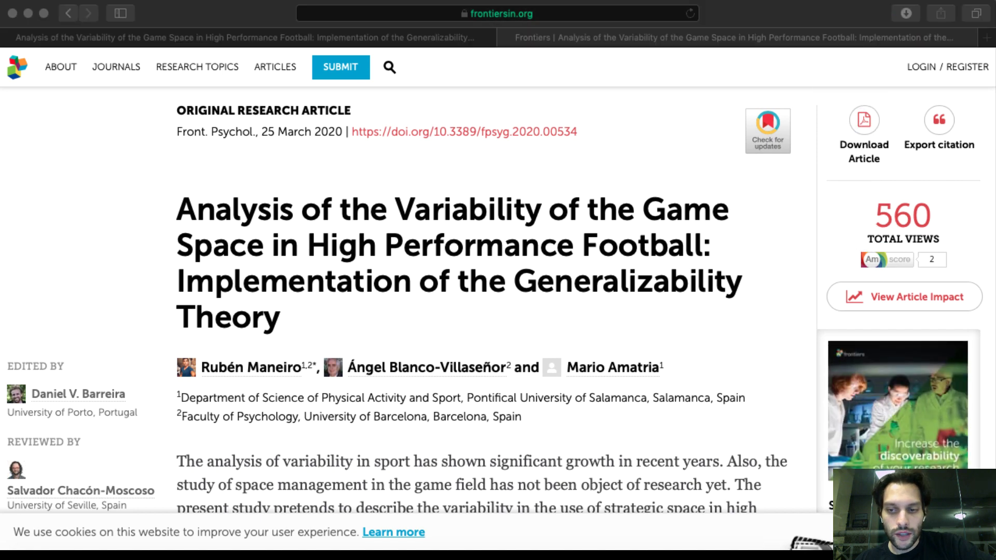
pyautogui.click(802, 554)
pyautogui.click(726, 530)
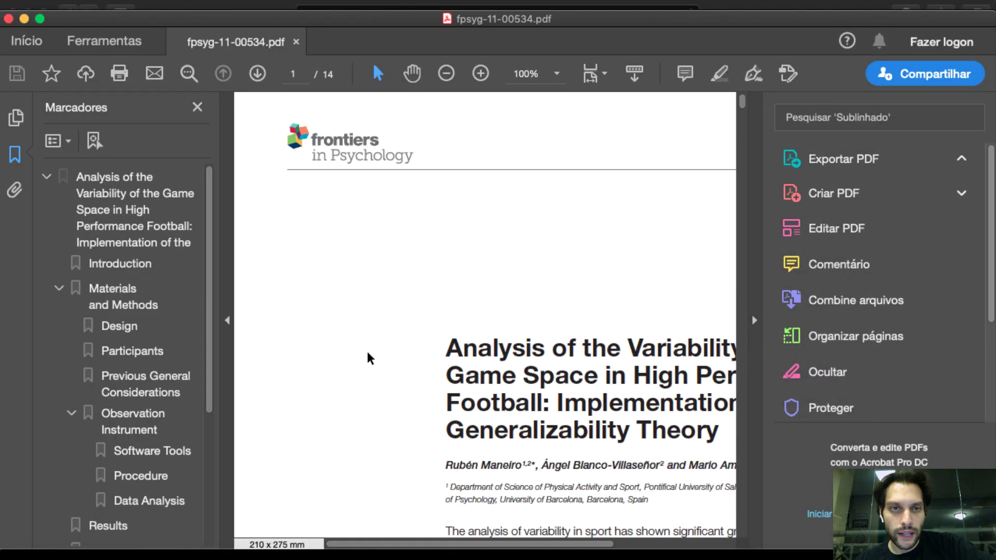
# Step: Hide the bookmarks and tools sidebars and view the article's abstract on the first page
pyautogui.click(227, 320)
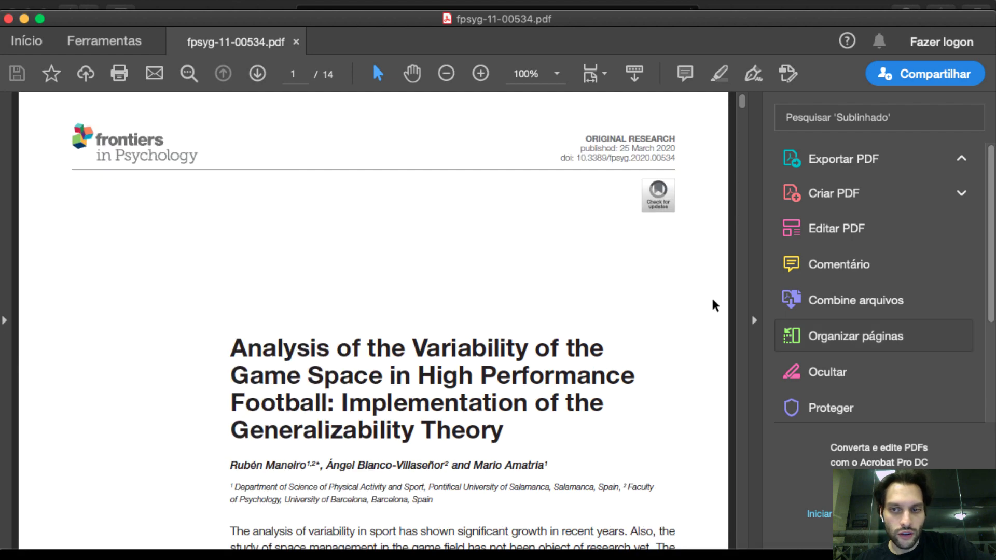
pyautogui.click(754, 320)
pyautogui.scroll(-5, 640, 313)
pyautogui.scroll(-3, 641, 313)
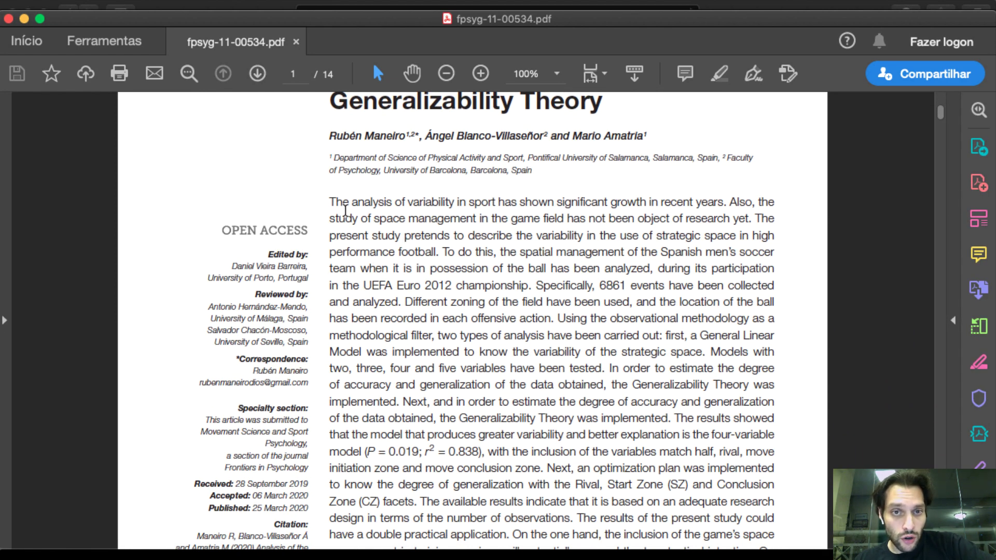
# Step: Highlight the phrase "UEFA Euro 2012 championship." in the article's abstract
pyautogui.moveTo(328, 201); pyautogui.dragTo(588, 251)
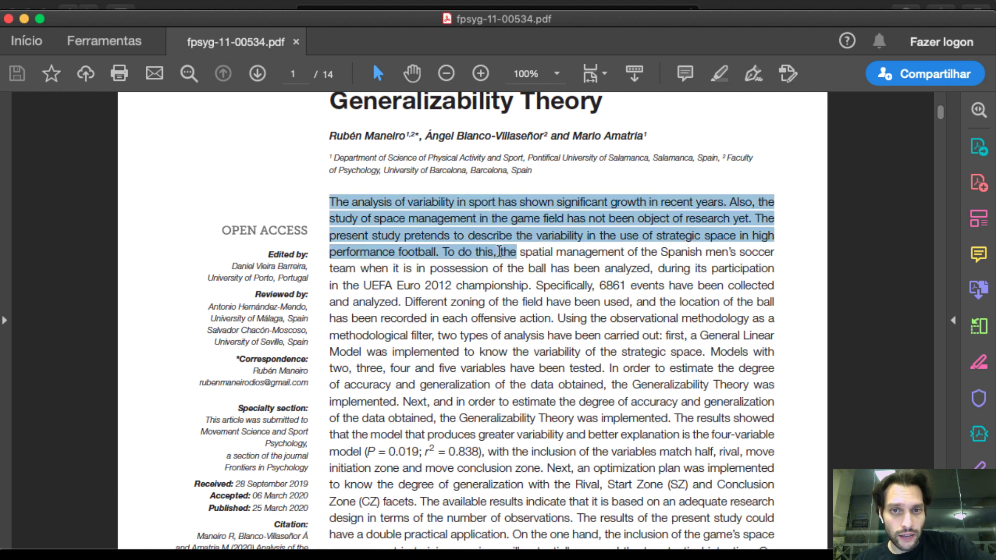
pyautogui.click(372, 284)
pyautogui.moveTo(372, 284); pyautogui.dragTo(421, 286)
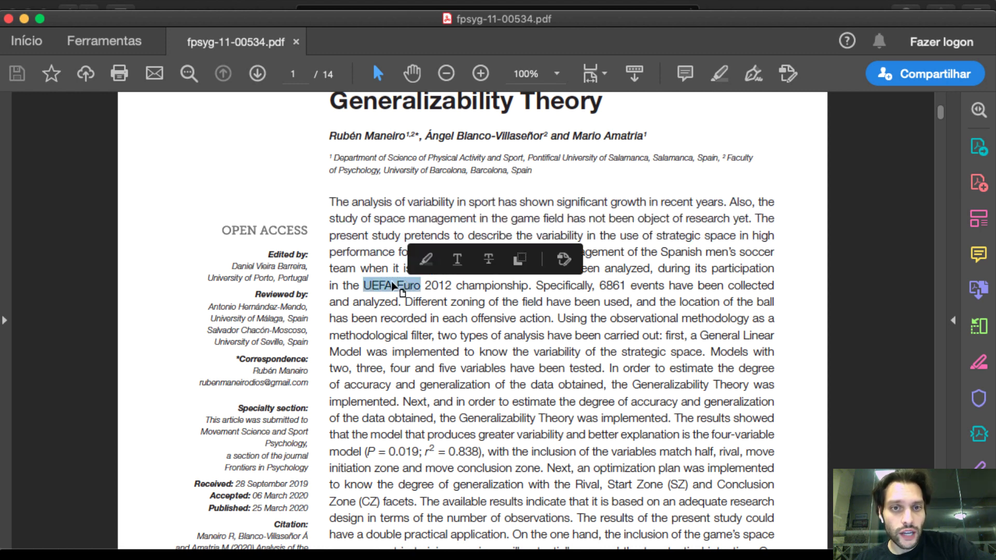
pyautogui.doubleClick(440, 285)
pyautogui.moveTo(531, 286); pyautogui.dragTo(363, 286)
pyautogui.click(715, 79)
# Step: Look through the article's first three pages, including the pitch-area figures, and return to the title on the first page
pyautogui.scroll(-20, 634, 180)
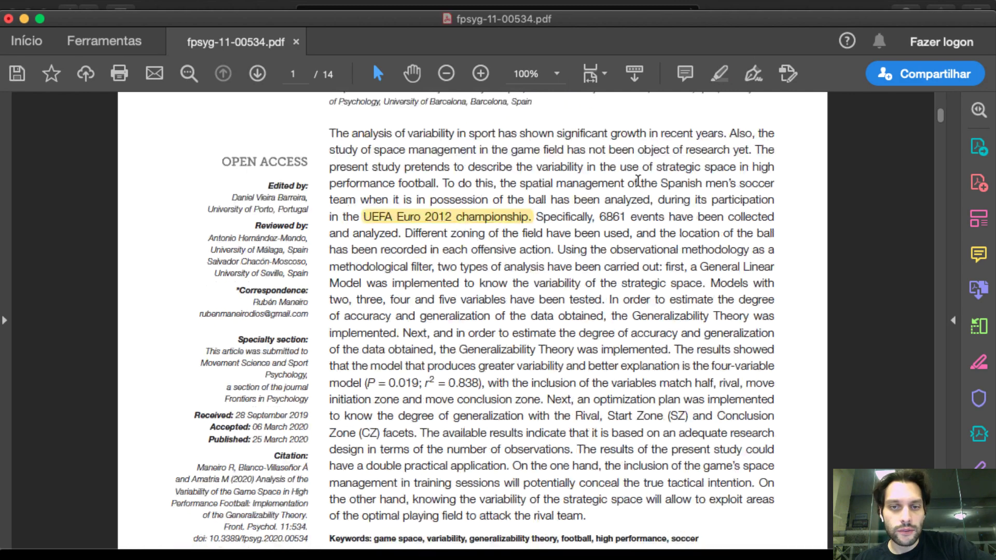
pyautogui.scroll(-5, 633, 180)
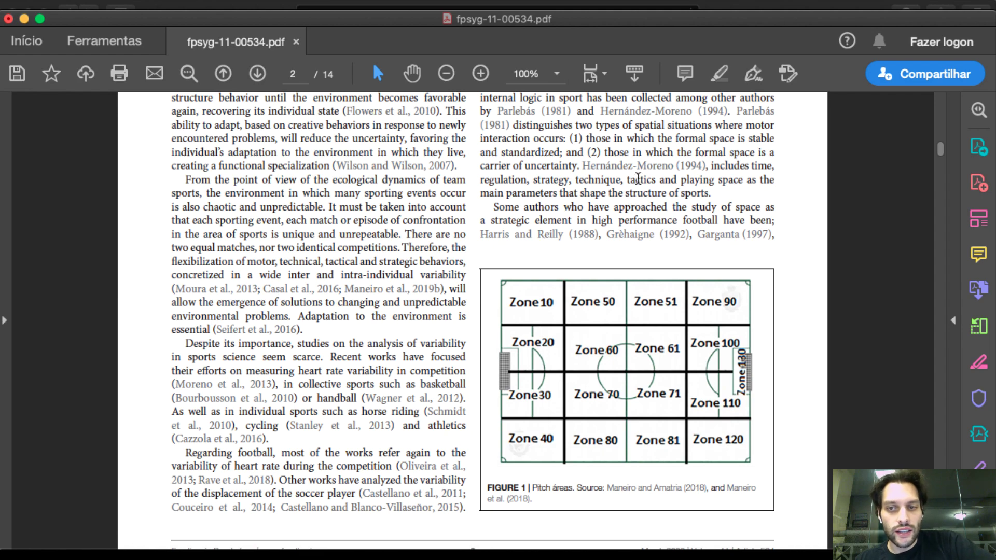
pyautogui.press('Home')
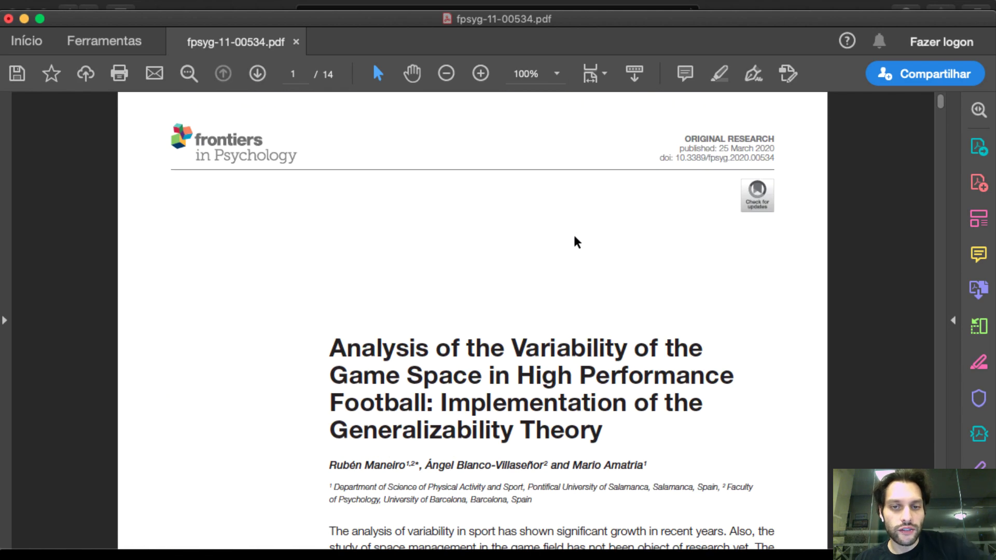
pyautogui.scroll(-15, 577, 242)
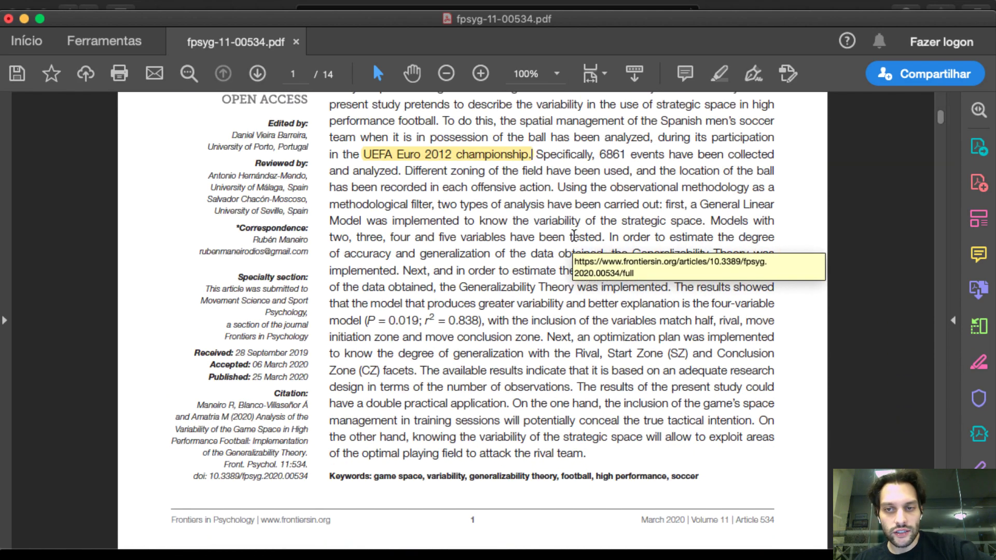
pyautogui.scroll(-20, 574, 236)
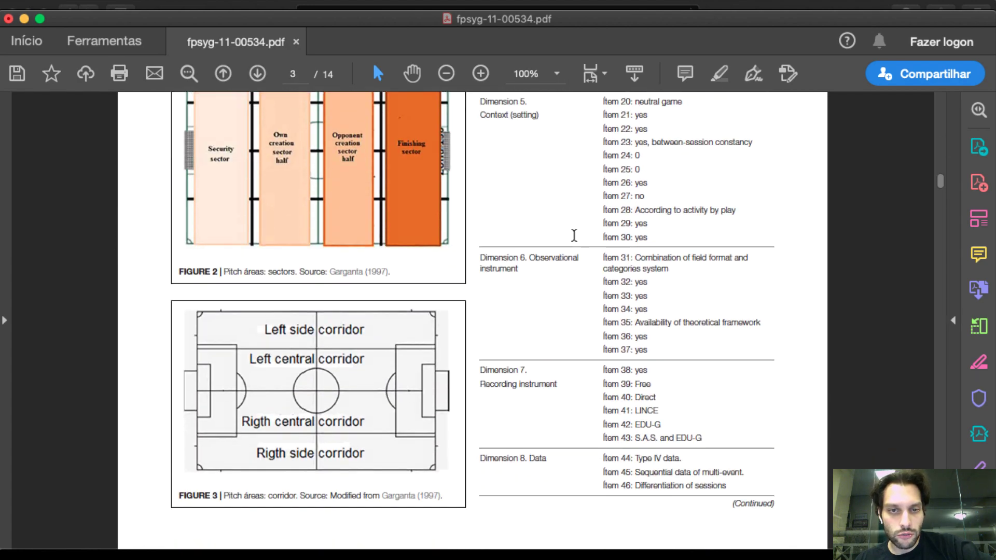
pyautogui.scroll(20, 575, 239)
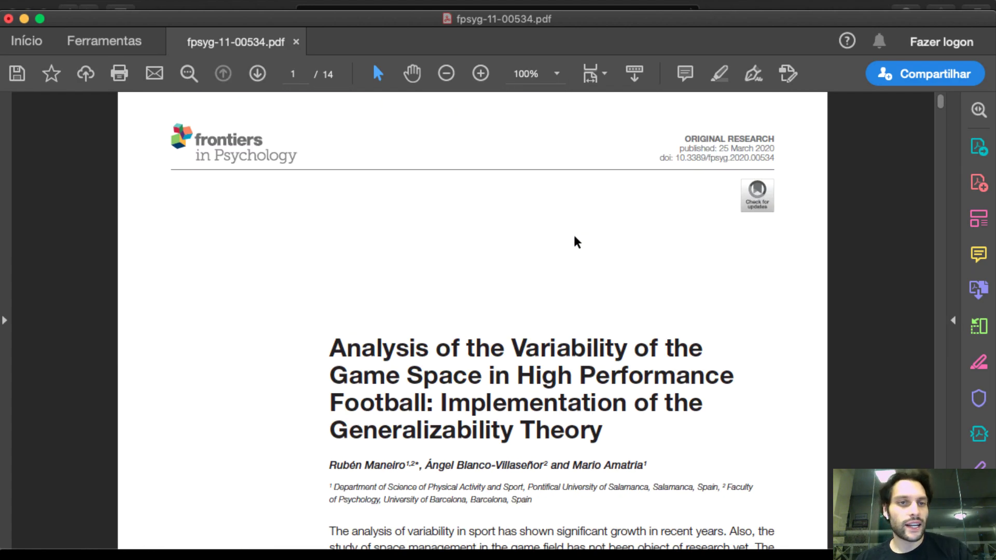
# Step: Switch to the article's Frontiers page in Safari and return to the PDF in Adobe Acrobat
pyautogui.press('super+Tab')
pyautogui.press('super+Tab')
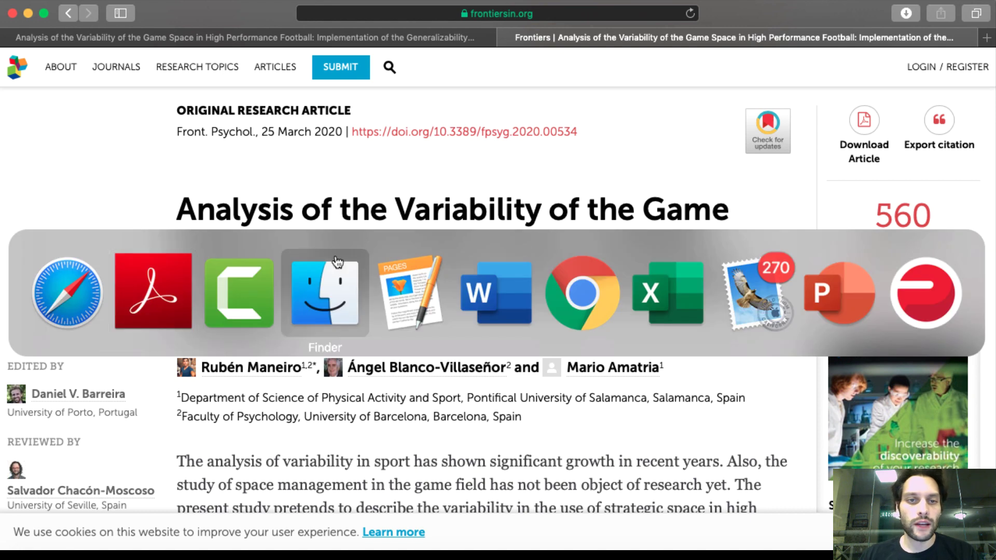
pyautogui.click(171, 280)
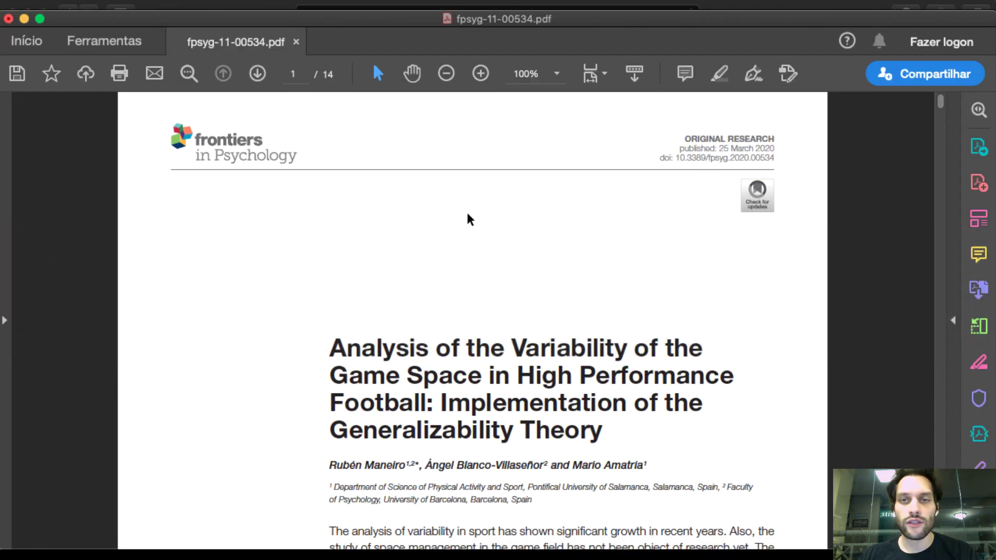